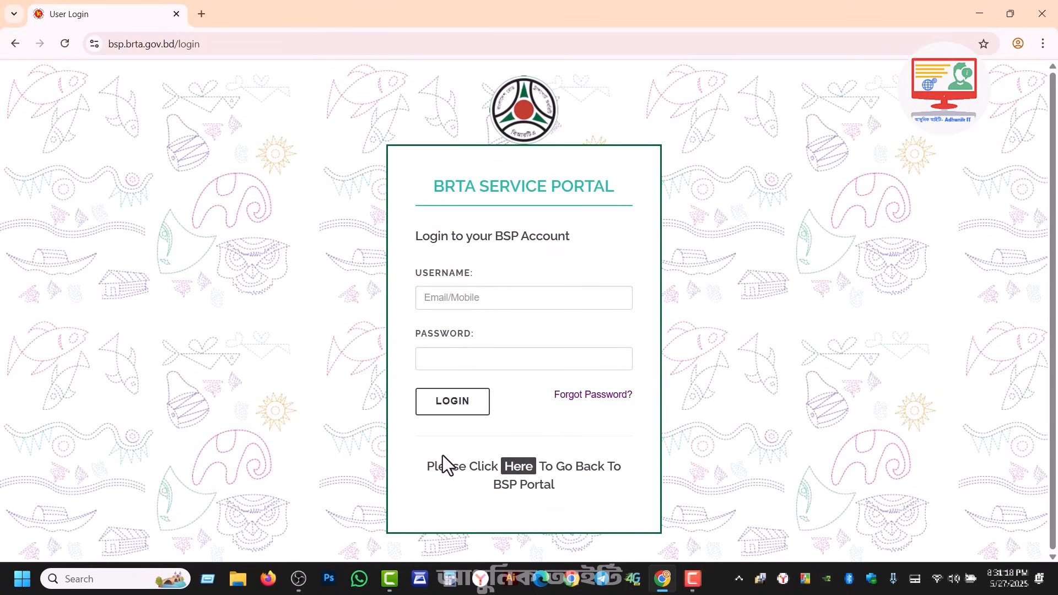
Step: Return to the portal home, dismiss the urgent notice and open the নিবন্ধন registration form
{"action": "left_click", "coordinate": [518, 468]}
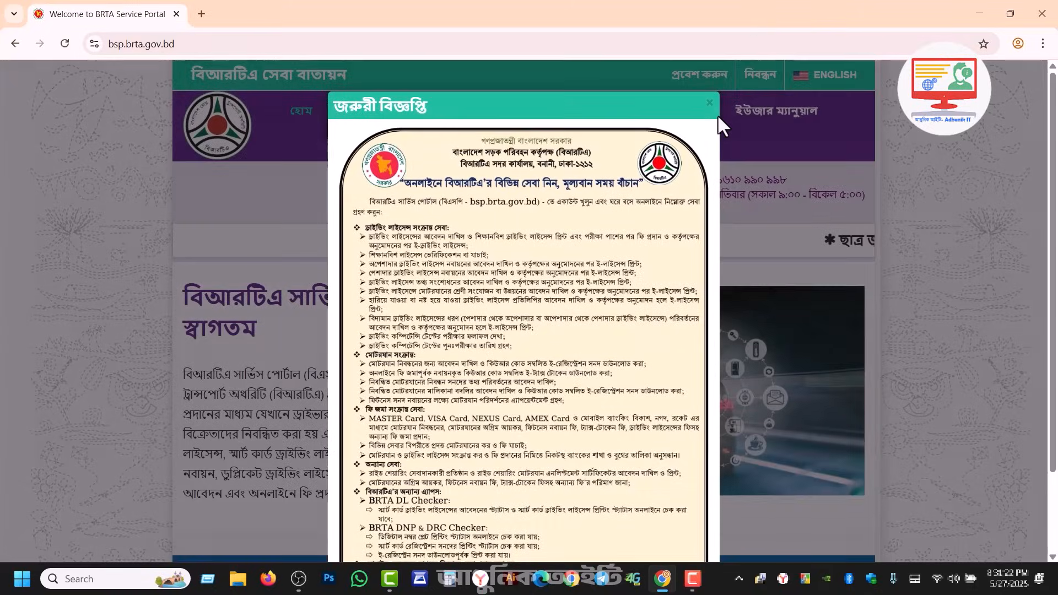
{"action": "left_click", "coordinate": [709, 104]}
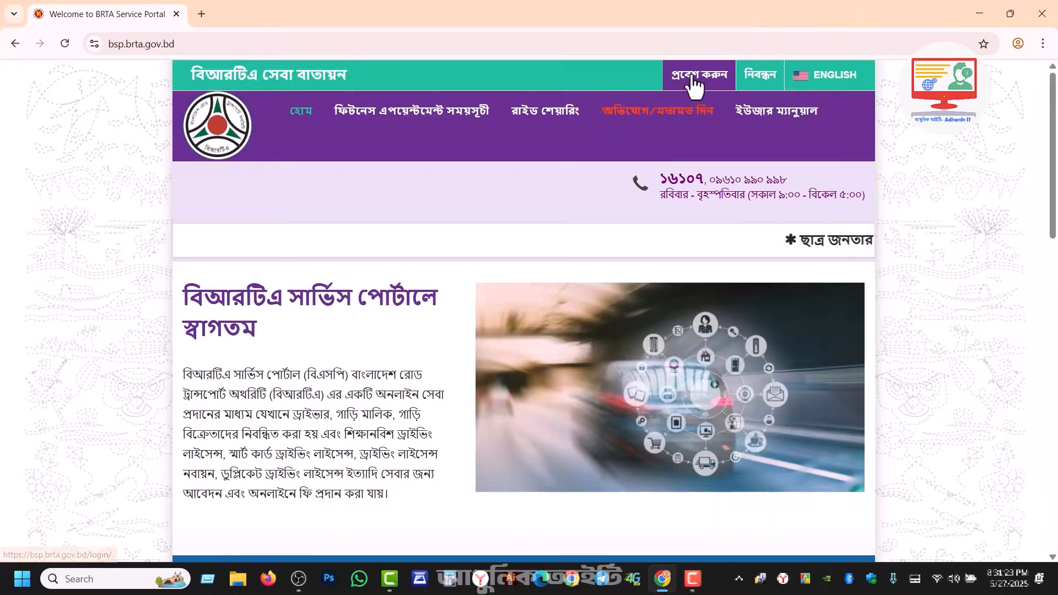
{"action": "left_click", "coordinate": [761, 77]}
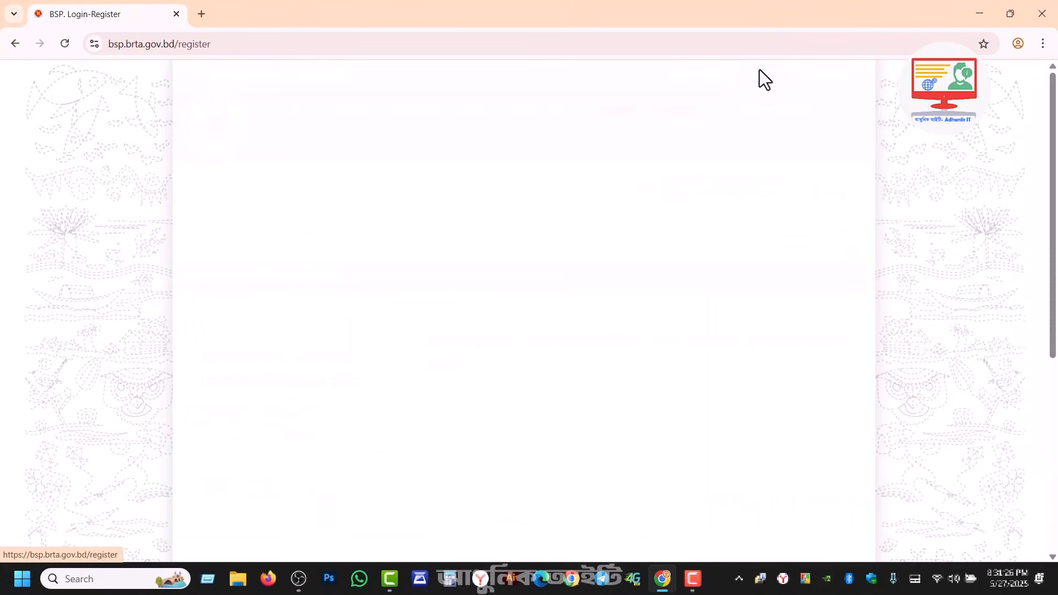
{"action": "scroll", "coordinate": [711, 307], "scroll_direction": "down", "scroll_amount": 3}
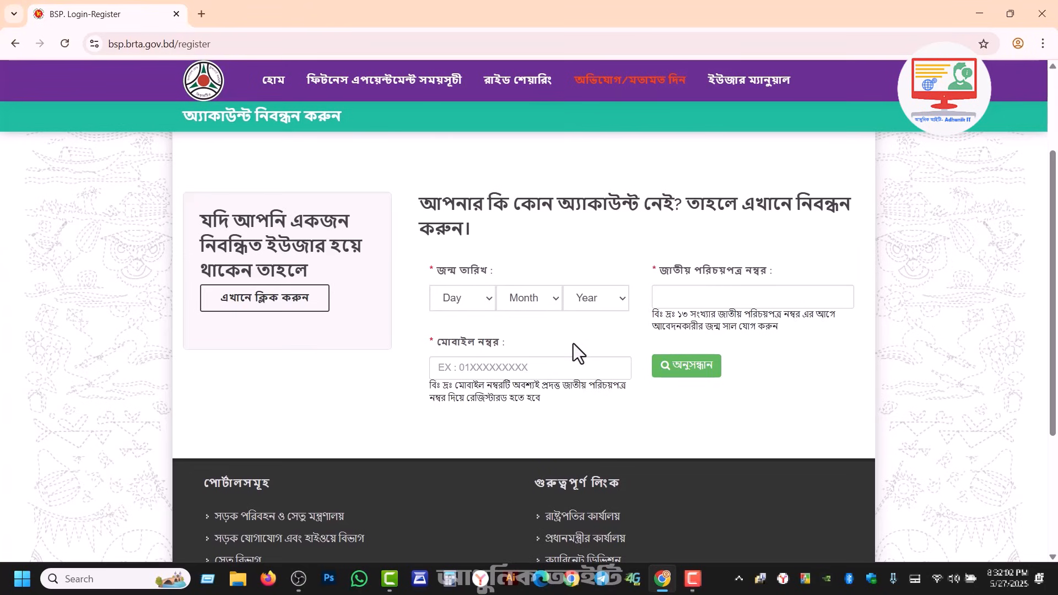
Step: Pick the date of birth, enter the national ID number and move to the mobile number field
{"action": "left_click", "coordinate": [468, 297]}
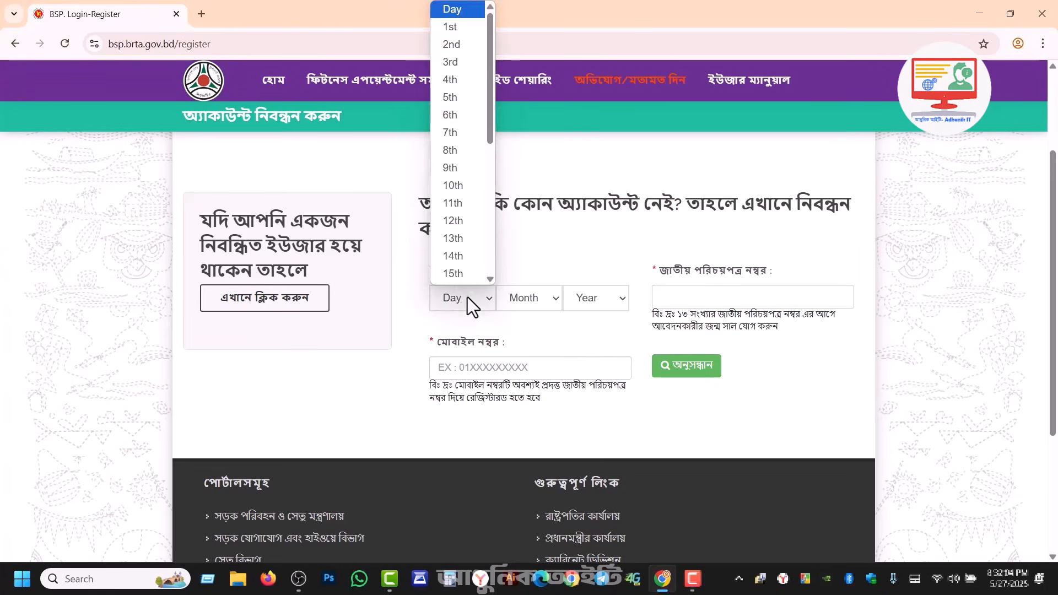
{"action": "scroll", "coordinate": [461, 220], "scroll_direction": "down", "scroll_amount": 3}
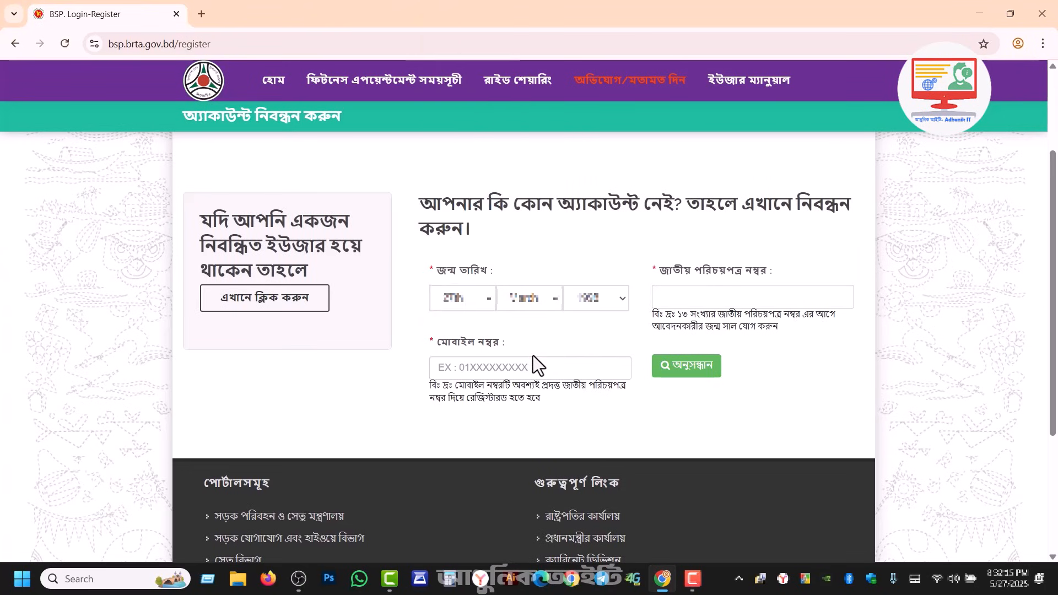
{"action": "left_click", "coordinate": [681, 299]}
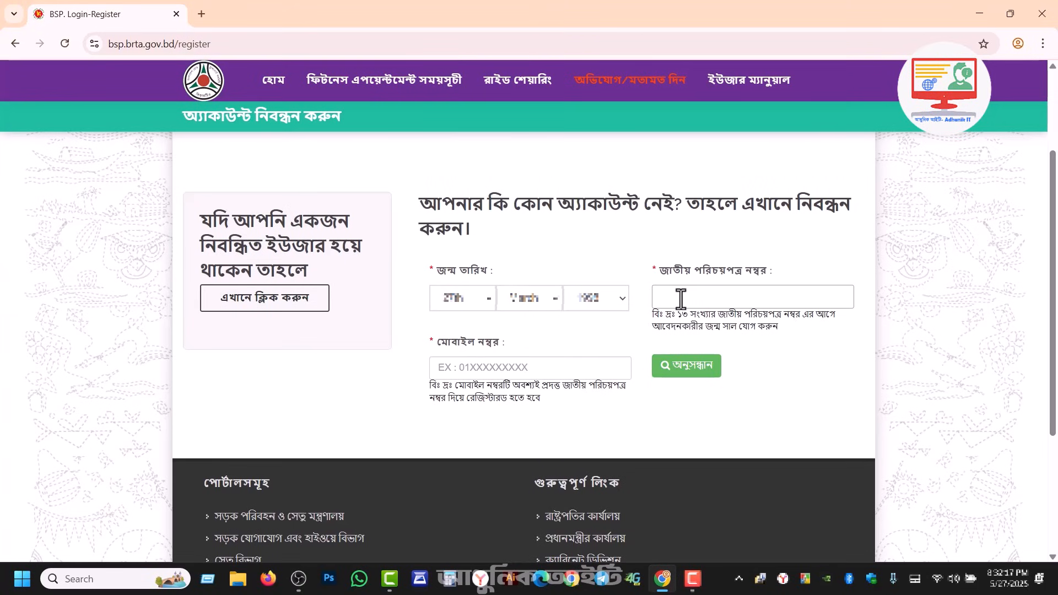
{"action": "type", "text": "7"}
{"action": "type", "text": "XXXXXXX60"}
{"action": "left_click", "coordinate": [572, 365]}
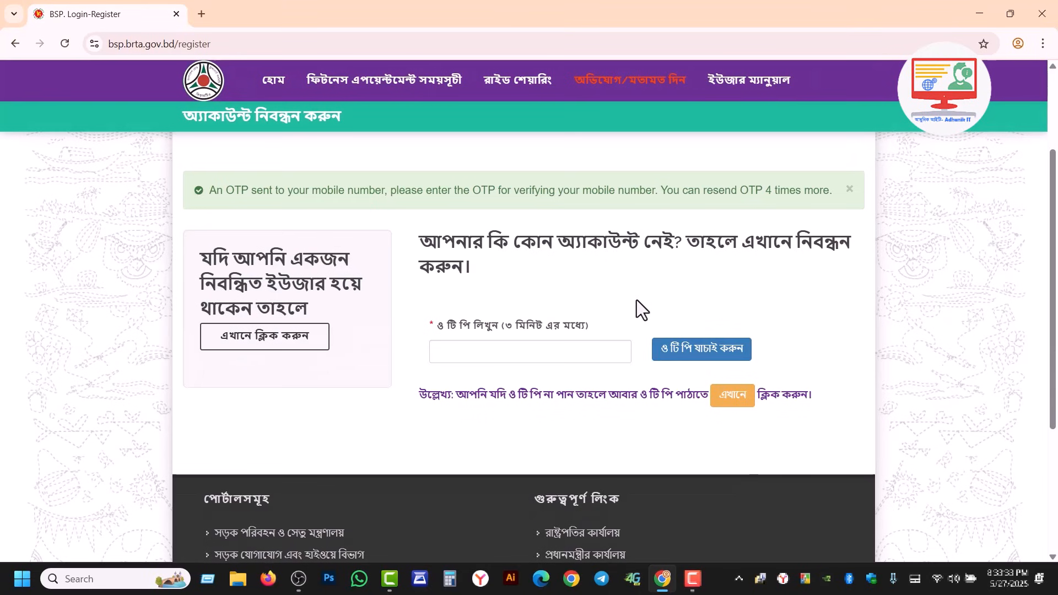
Step: Paste the received OTP into the OTP field and confirm its verification
{"action": "left_click", "coordinate": [554, 344]}
{"action": "key", "text": "ctrl+v"}
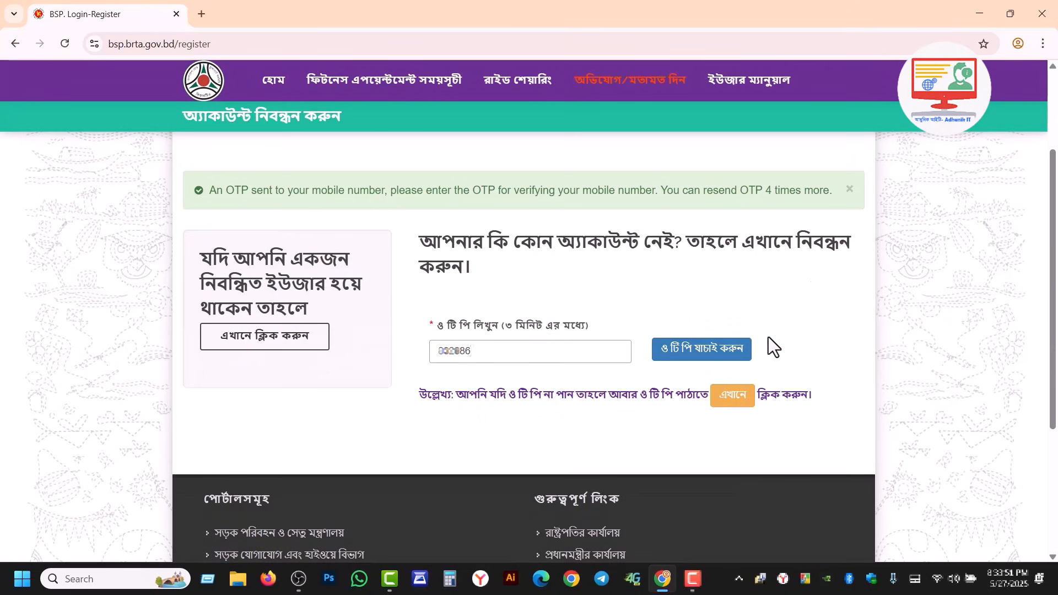
{"action": "left_click", "coordinate": [716, 357]}
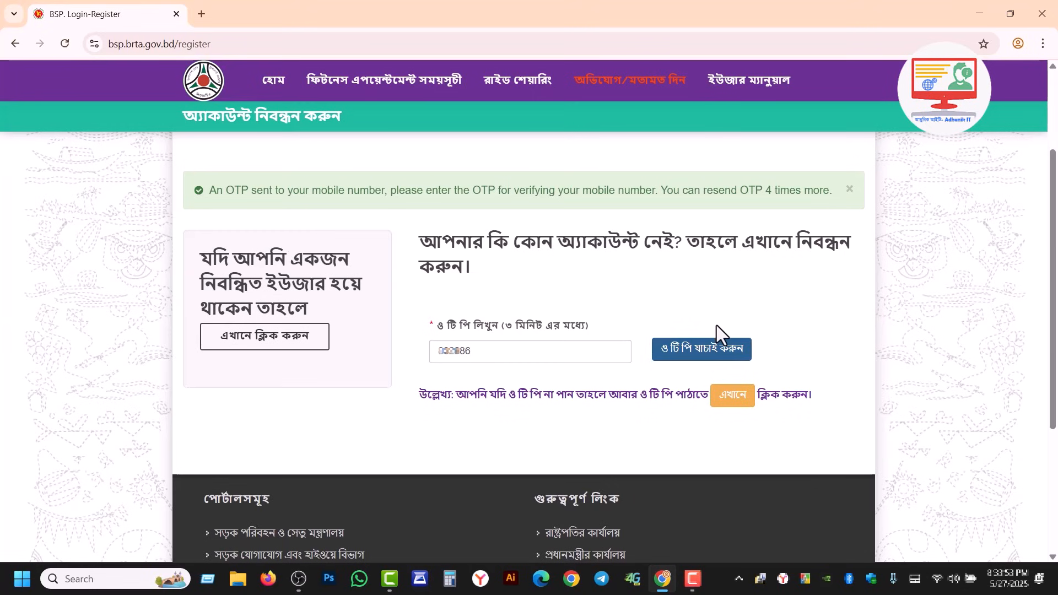
{"action": "left_click", "coordinate": [697, 355]}
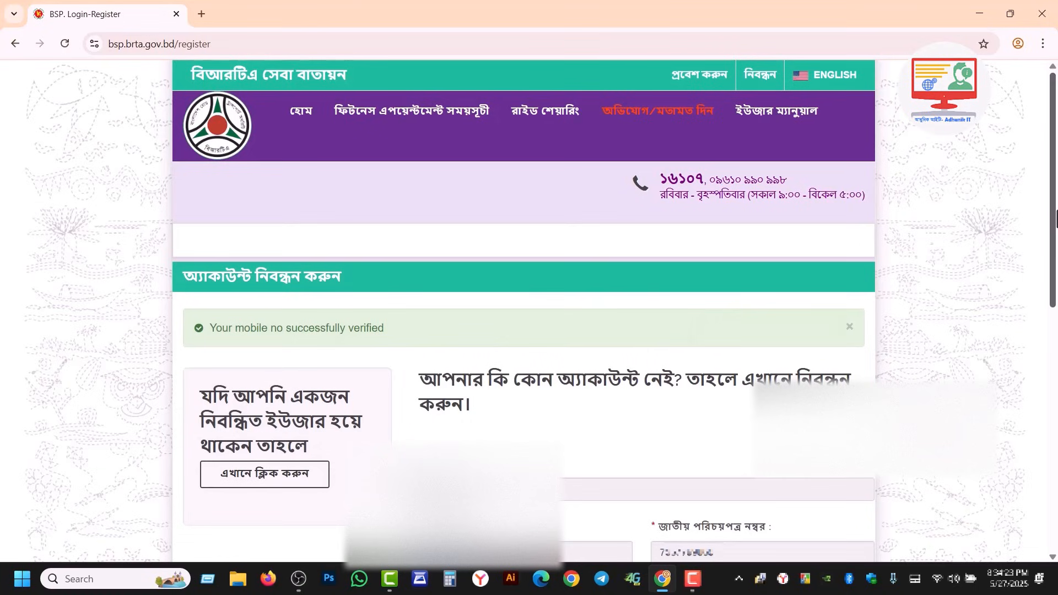
Step: Fill the password and confirm-password fields with the copied mobile number value
{"action": "left_click_drag", "start_coordinate": [1052, 204], "coordinate": [1055, 297]}
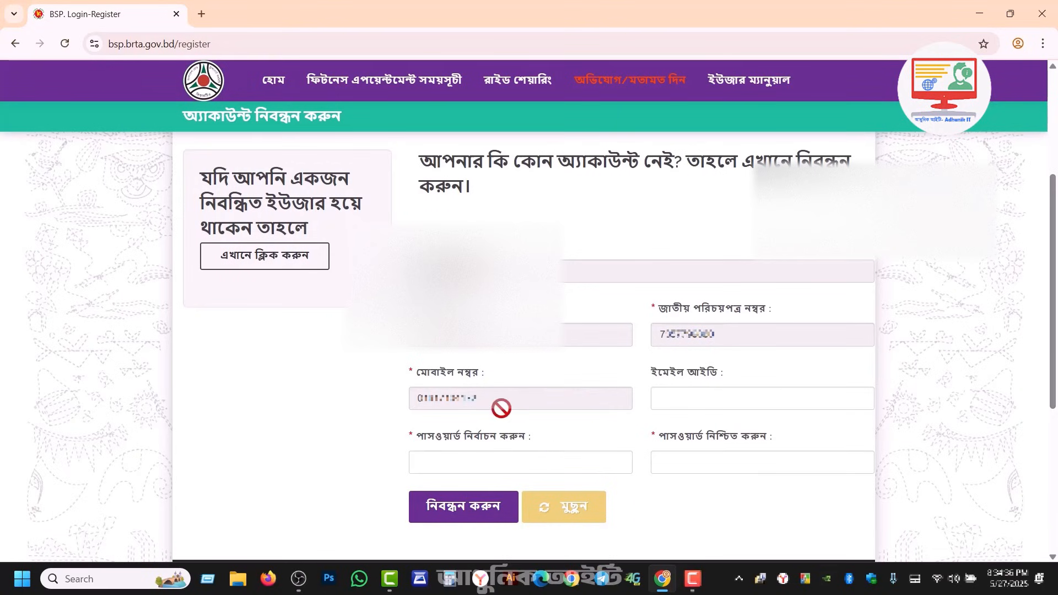
{"action": "left_click_drag", "start_coordinate": [491, 399], "coordinate": [729, 470]}
{"action": "key", "text": "ctrl+c"}
{"action": "left_click", "coordinate": [451, 463]}
{"action": "key", "text": "ctrl+v"}
{"action": "double_click", "coordinate": [455, 402]}
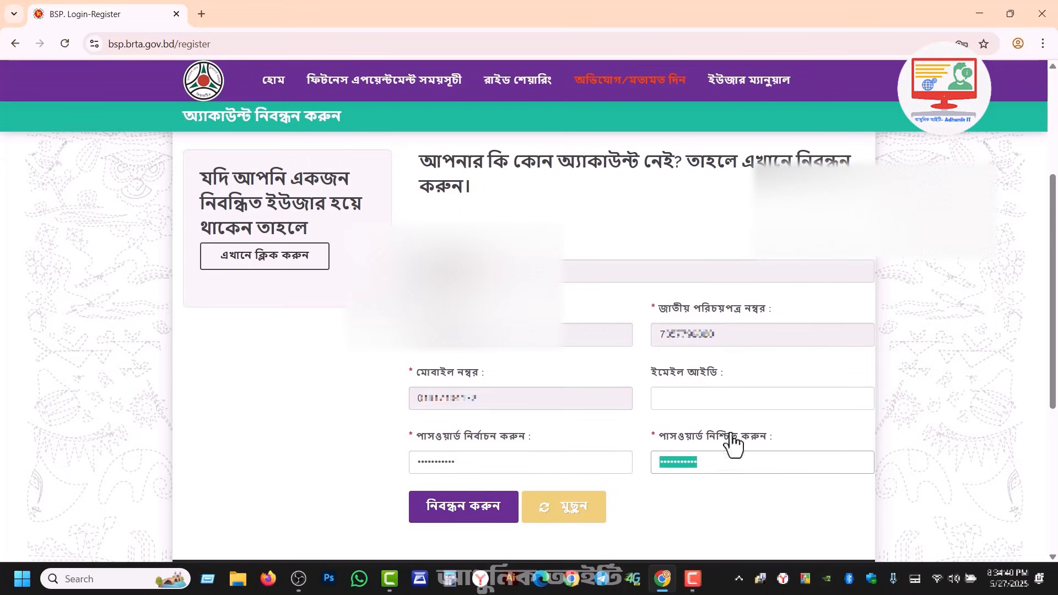
Step: Complete the remaining registration fields and submit the account registration
{"action": "left_click", "coordinate": [717, 397]}
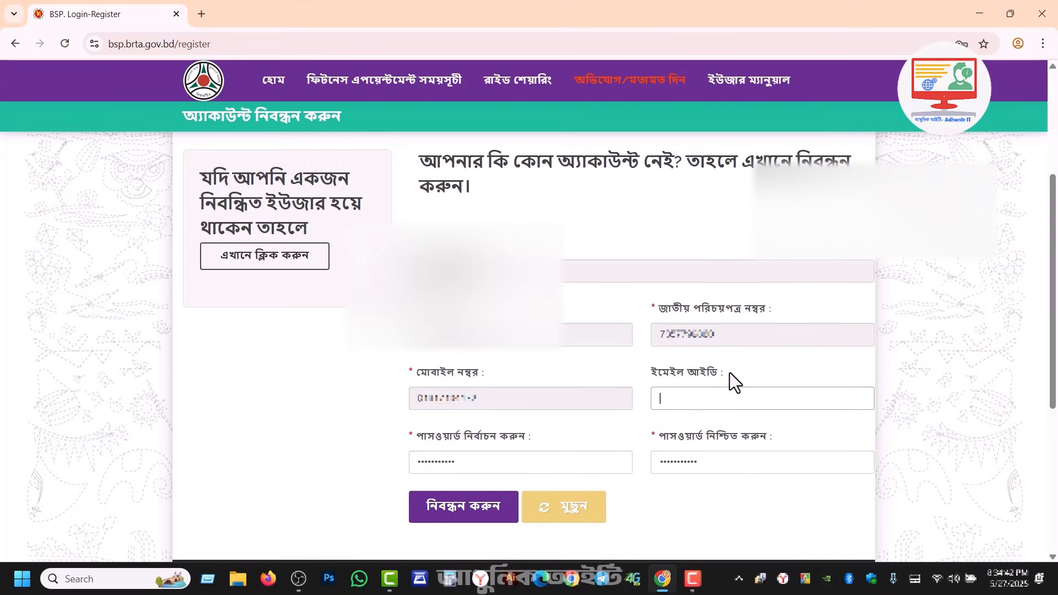
{"action": "left_click_drag", "start_coordinate": [485, 335], "coordinate": [419, 312]}
{"action": "left_click", "coordinate": [441, 309]}
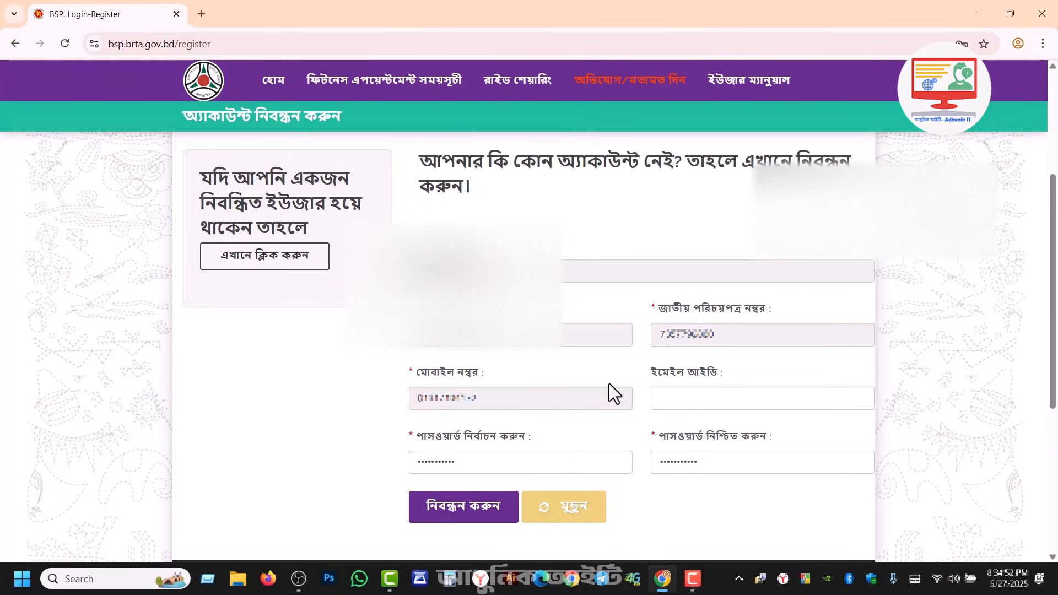
{"action": "left_click_drag", "start_coordinate": [646, 375], "coordinate": [654, 374]}
{"action": "left_click", "coordinate": [639, 372]}
{"action": "left_click", "coordinate": [457, 515]}
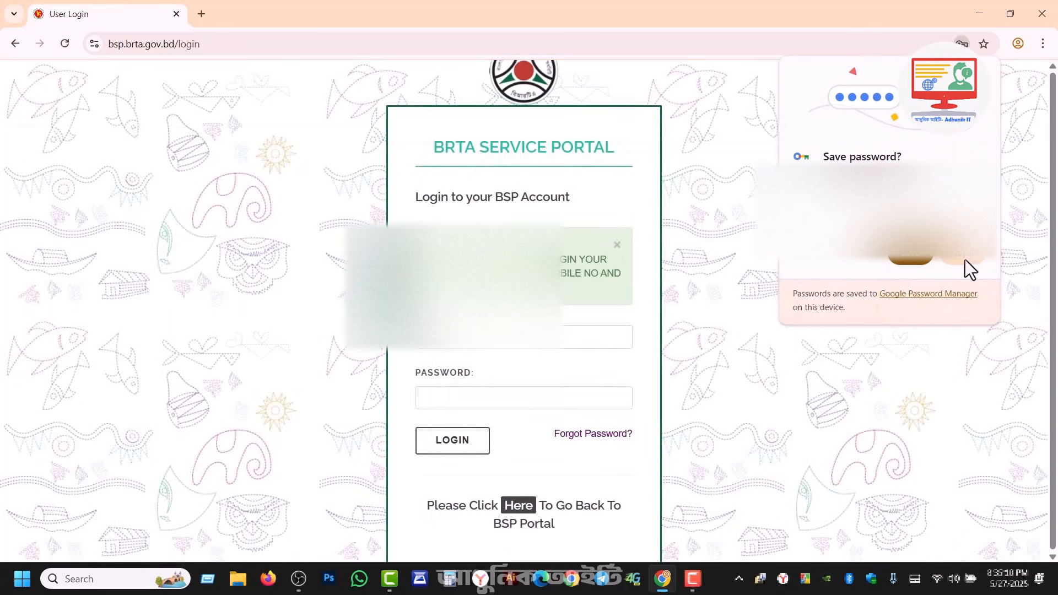
Step: Save the password in Chrome and log in to the new BSP account
{"action": "left_click", "coordinate": [911, 256]}
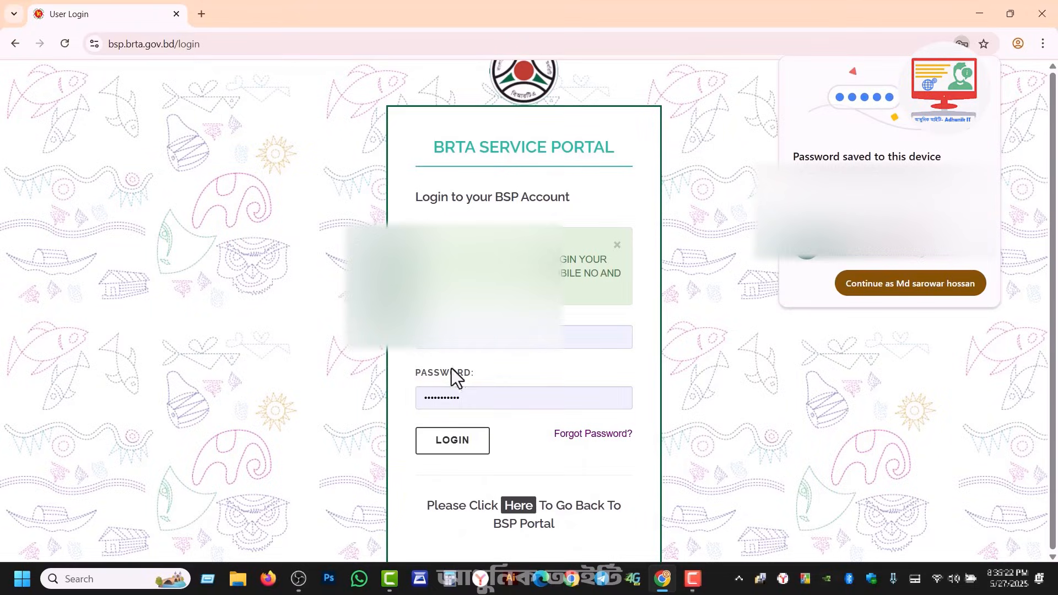
{"action": "left_click", "coordinate": [452, 441]}
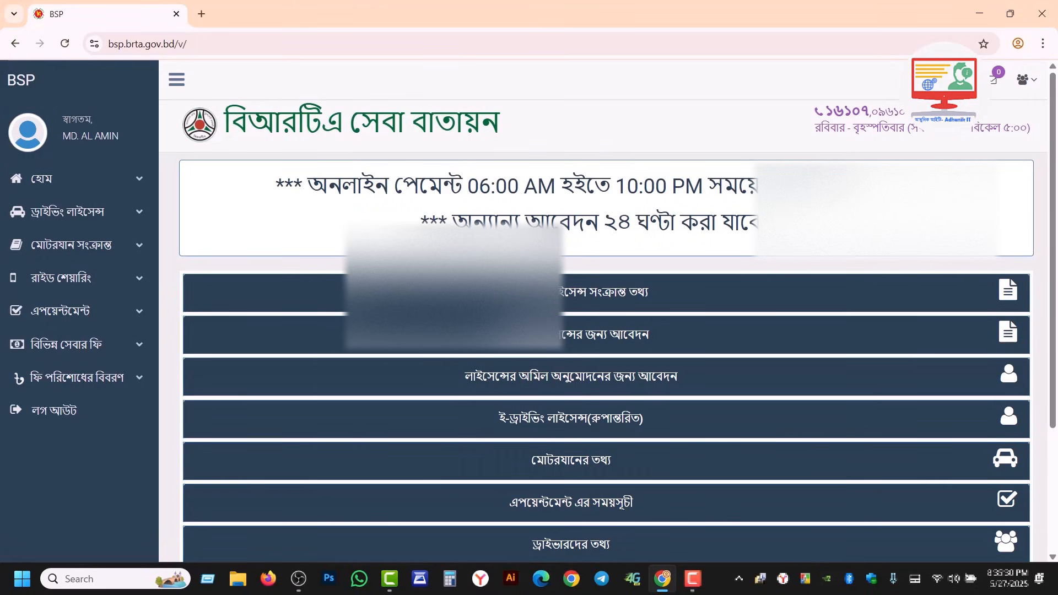
Step: Open the user profile and upload photo 1111 from Pictures as the profile picture
{"action": "left_click", "coordinate": [42, 178]}
{"action": "left_click", "coordinate": [49, 234]}
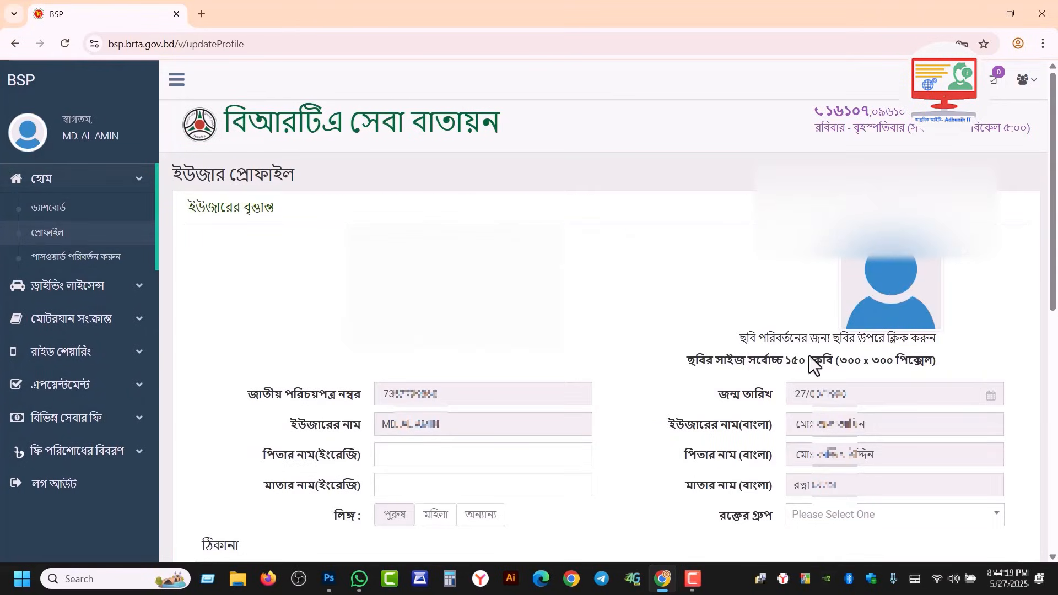
{"action": "double_click", "coordinate": [840, 360]}
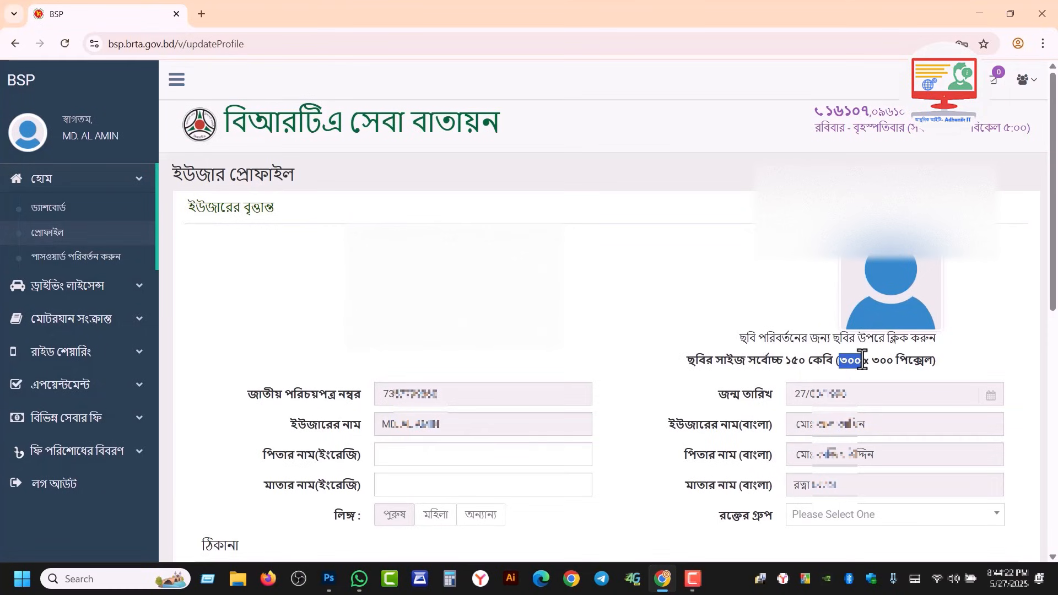
{"action": "left_click", "coordinate": [910, 305]}
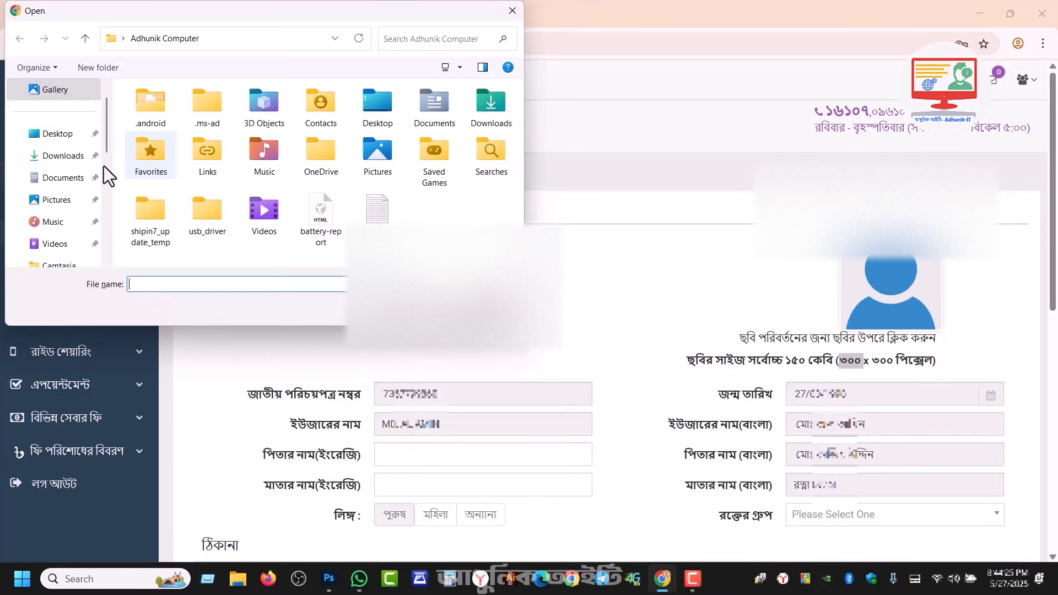
{"action": "left_click", "coordinate": [57, 200]}
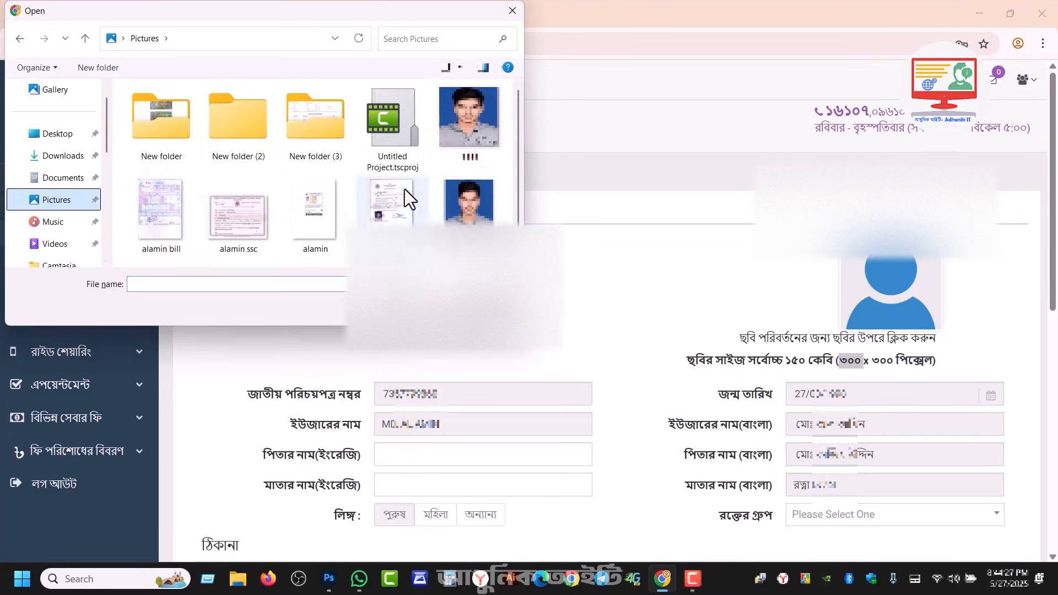
{"action": "left_click", "coordinate": [466, 144]}
{"action": "left_click", "coordinate": [428, 309]}
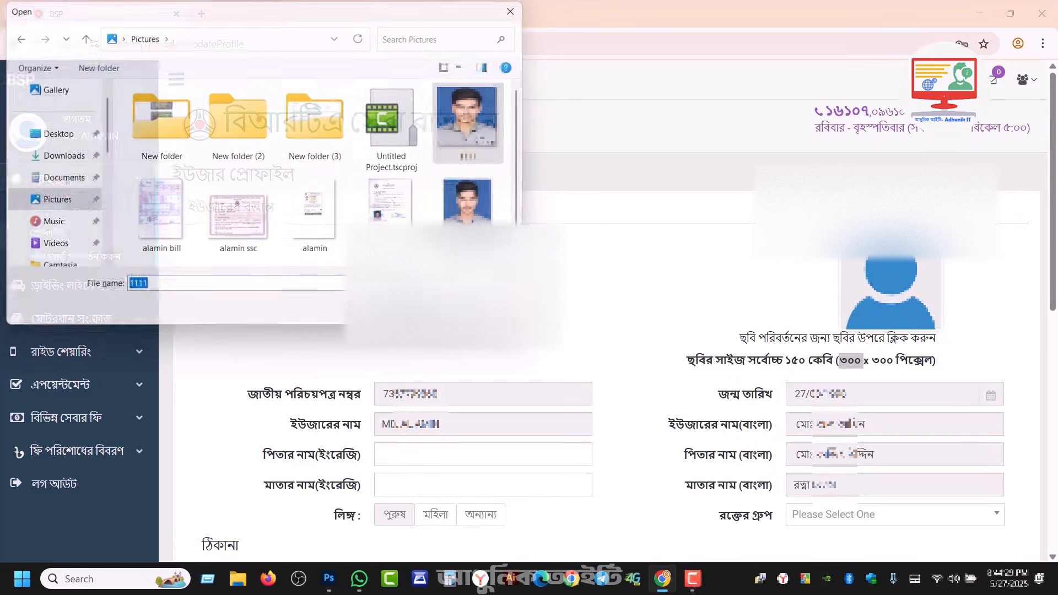
{"action": "left_click", "coordinate": [714, 297]}
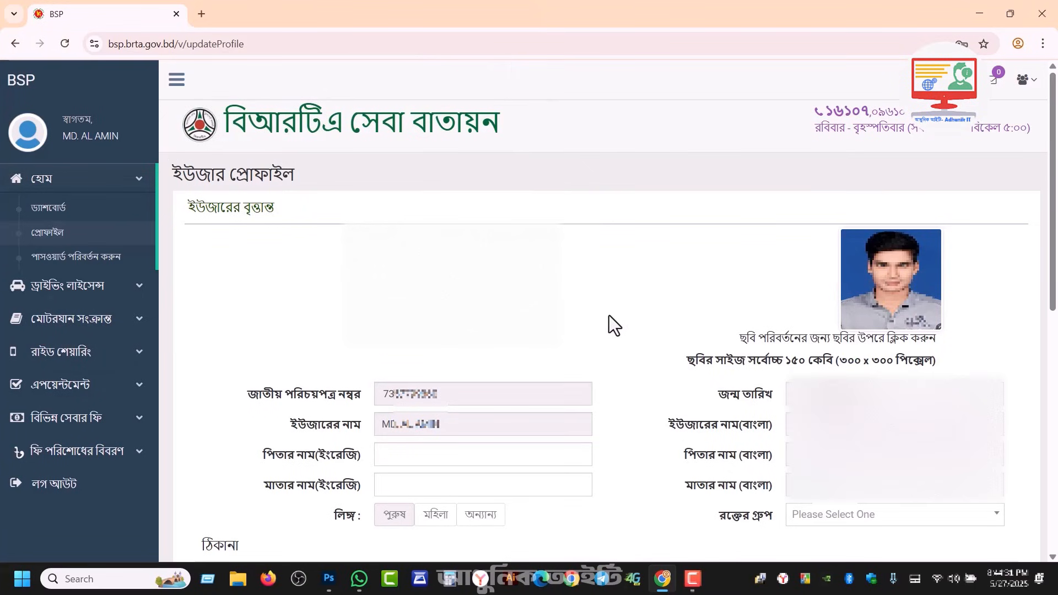
{"action": "scroll", "coordinate": [609, 315], "scroll_direction": "down", "scroll_amount": 2}
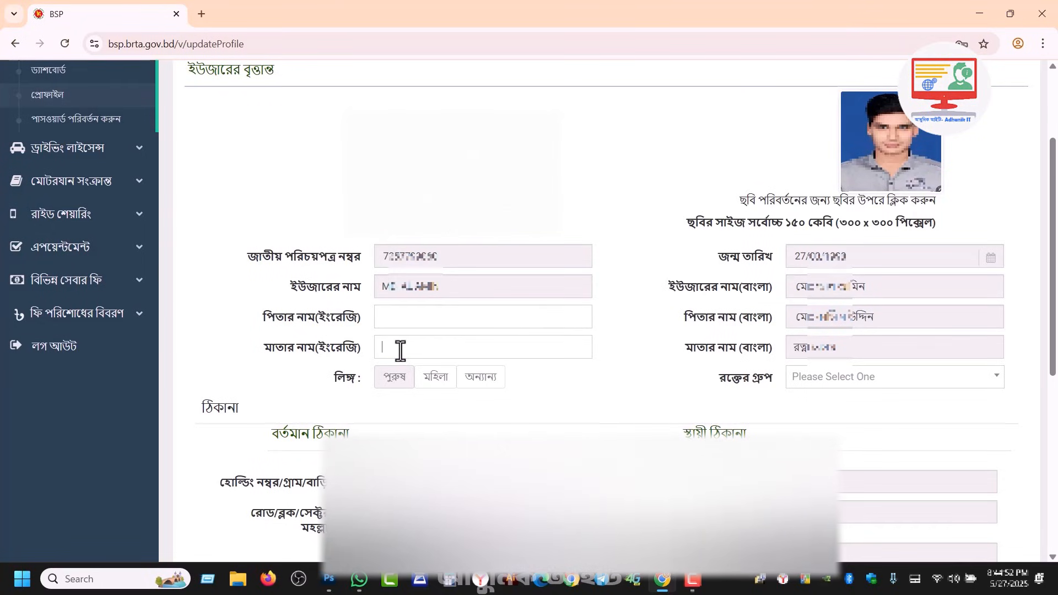
Step: Fill in the father's and mother's English names, gender male and blood group A(+)VE
{"action": "left_click", "coordinate": [437, 320]}
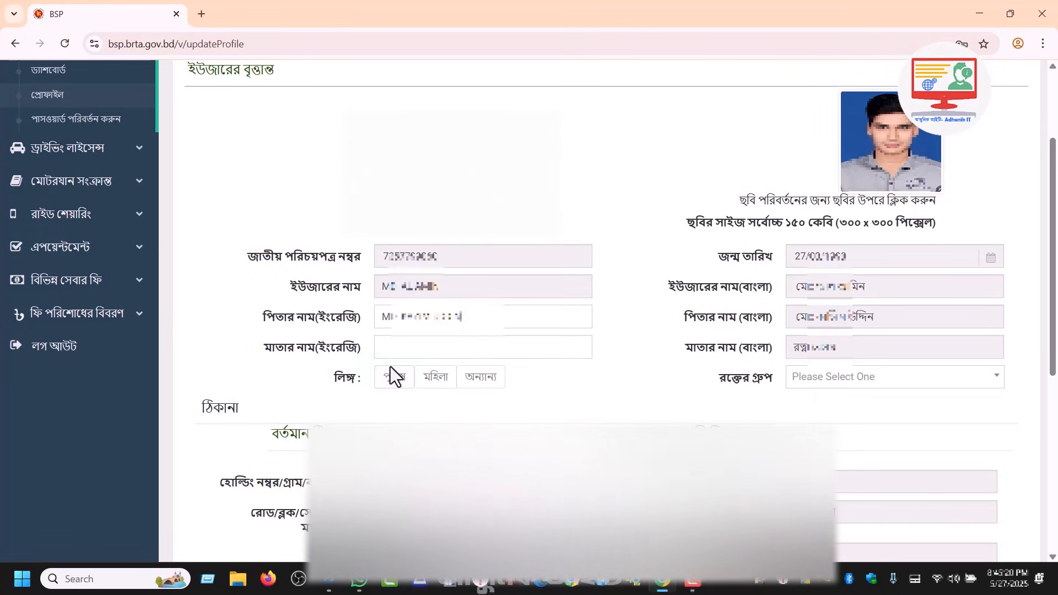
{"action": "left_click", "coordinate": [390, 376]}
{"action": "left_click", "coordinate": [389, 347]}
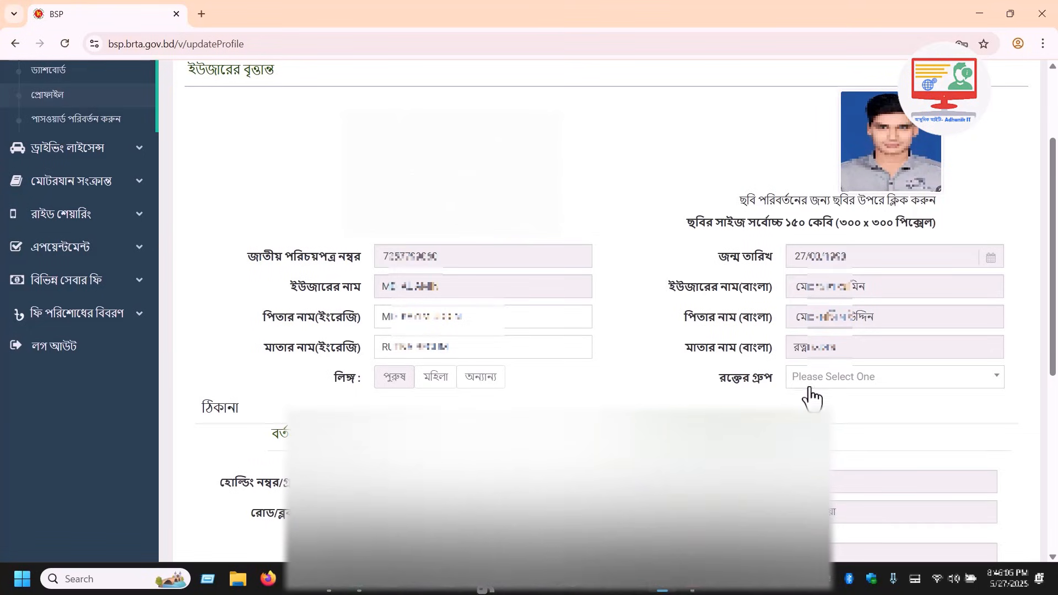
{"action": "left_click", "coordinate": [817, 381]}
{"action": "left_click", "coordinate": [835, 435]}
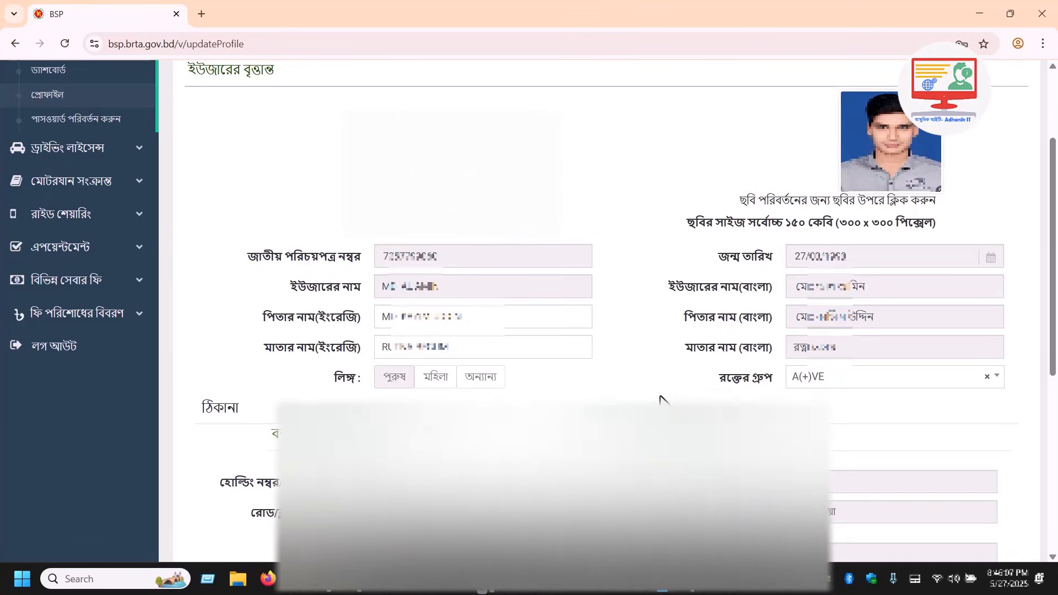
{"action": "scroll", "coordinate": [529, 253], "scroll_direction": "down", "scroll_amount": 5}
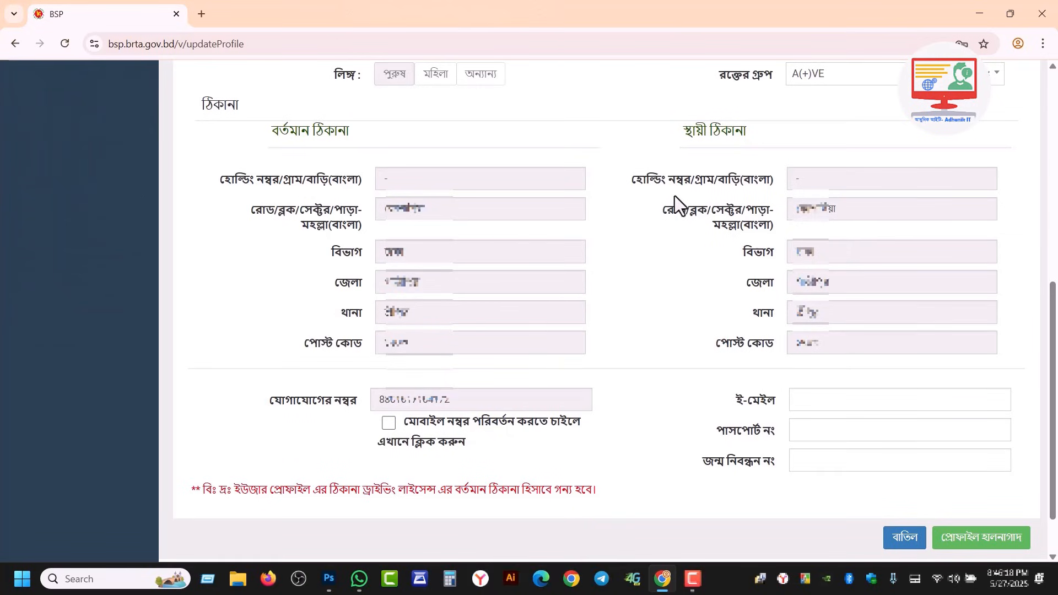
{"action": "scroll", "coordinate": [726, 351], "scroll_direction": "down", "scroll_amount": 1}
Step: Enter the e-mail address and save the updated profile
{"action": "left_click", "coordinate": [796, 390]}
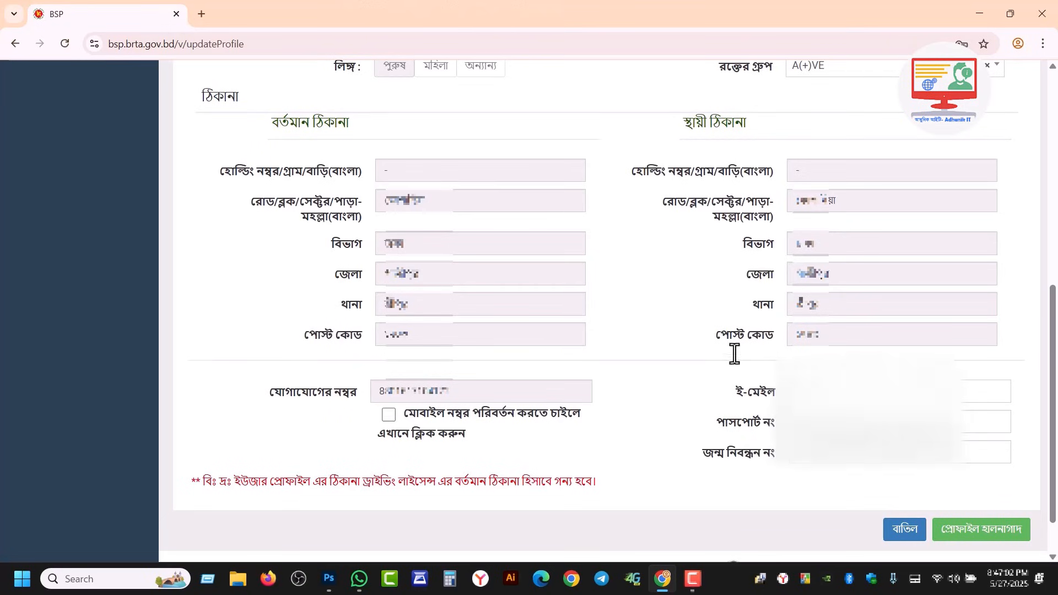
{"action": "left_click", "coordinate": [712, 348]}
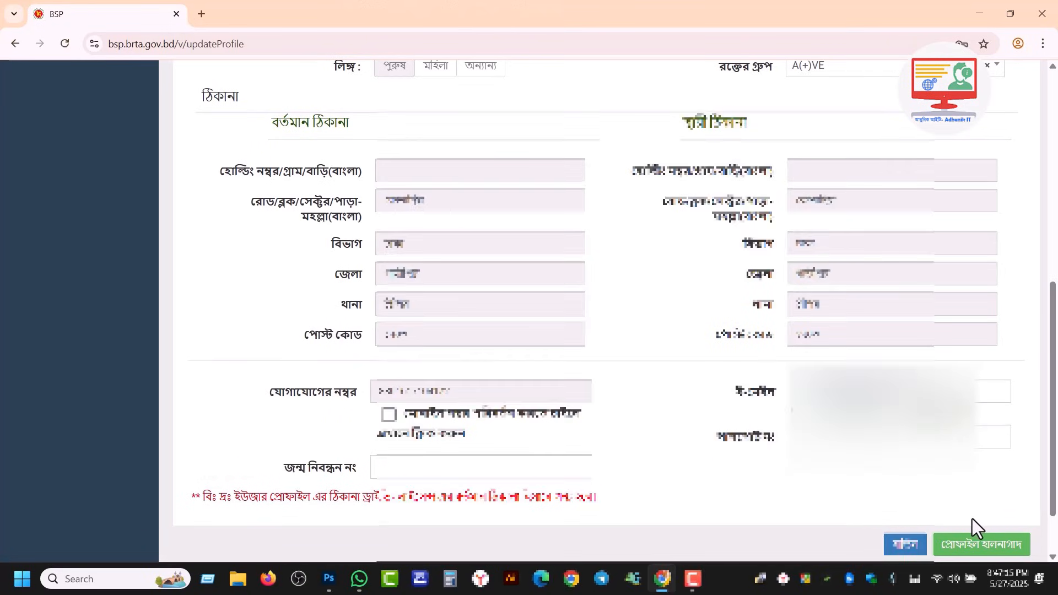
{"action": "scroll", "coordinate": [973, 518], "scroll_direction": "down", "scroll_amount": 1}
{"action": "left_click", "coordinate": [983, 479]}
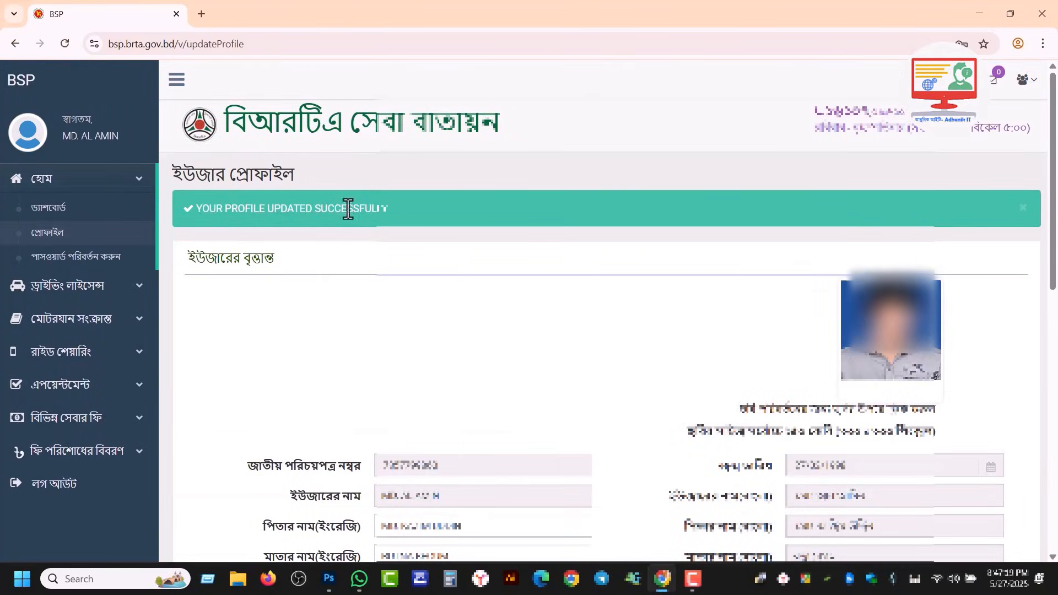
Step: From the dashboard, open ড্রাইভিং লাইসেন্স > ড্রাইভিং লাইসেন্সের আবেদন to view the application prerequisites
{"action": "scroll", "coordinate": [575, 335], "scroll_direction": "down", "scroll_amount": 1}
{"action": "scroll", "coordinate": [576, 335], "scroll_direction": "down", "scroll_amount": 1}
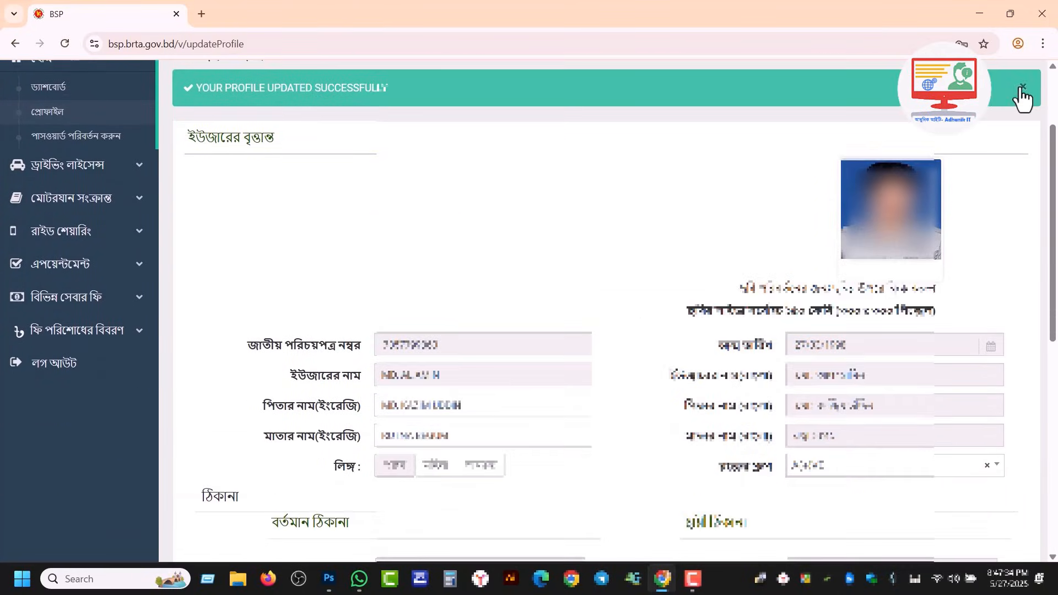
{"action": "scroll", "coordinate": [83, 165], "scroll_direction": "up", "scroll_amount": 2}
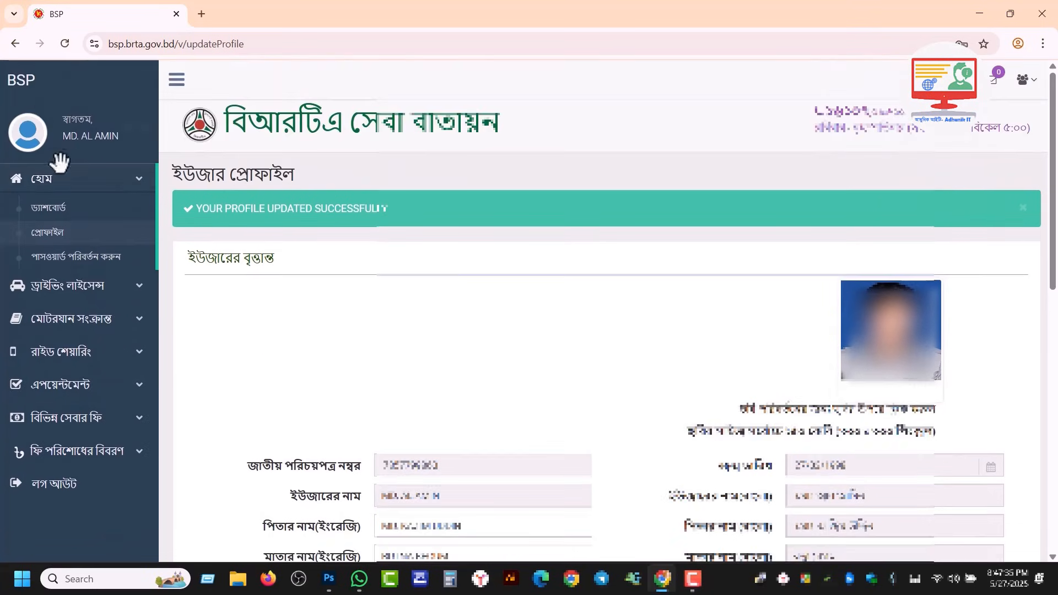
{"action": "left_click", "coordinate": [47, 209]}
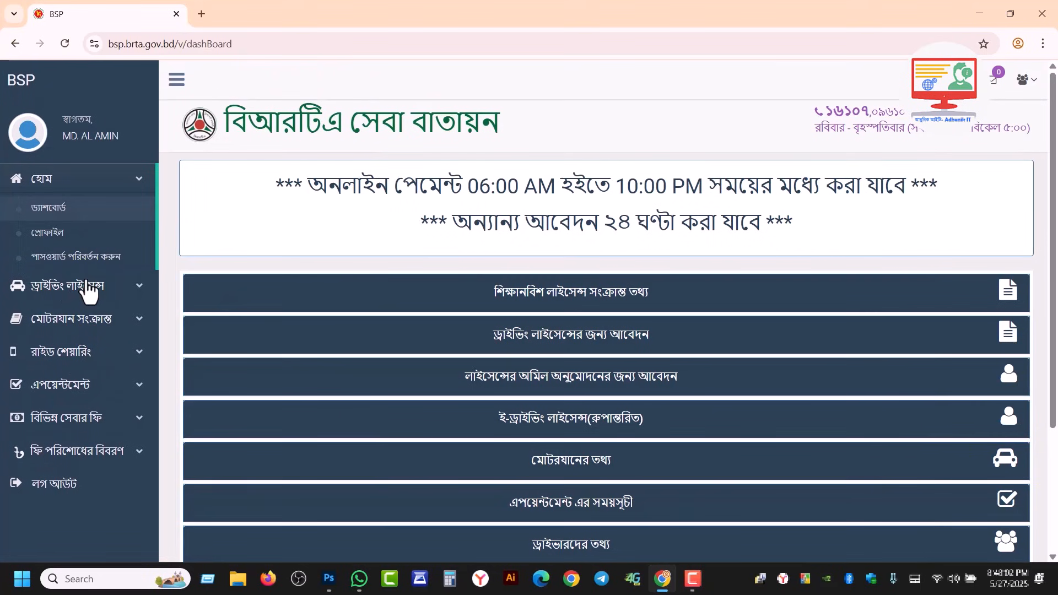
{"action": "left_click", "coordinate": [75, 291]}
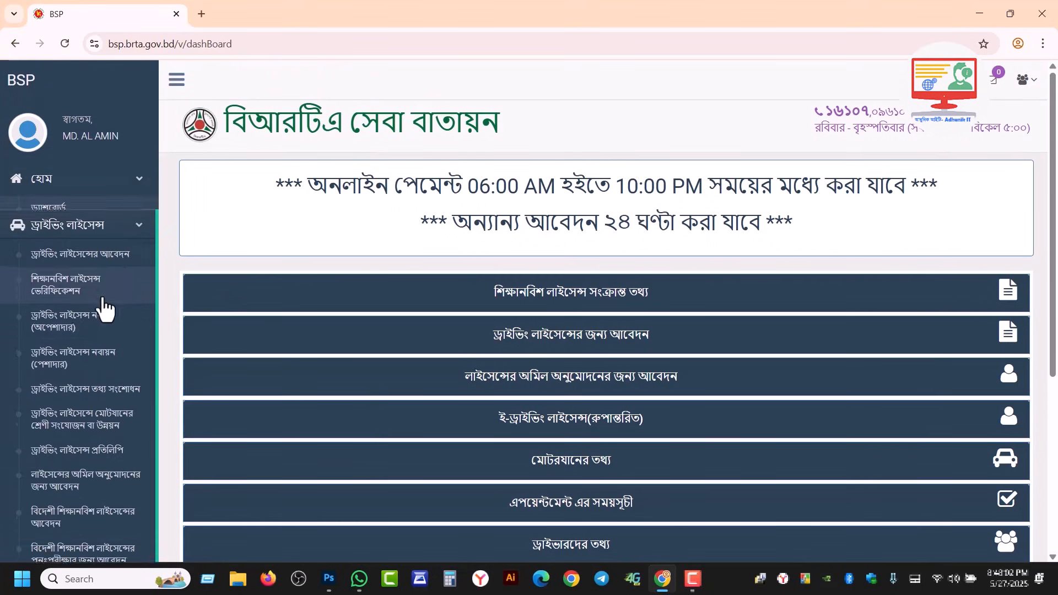
{"action": "left_click", "coordinate": [91, 249]}
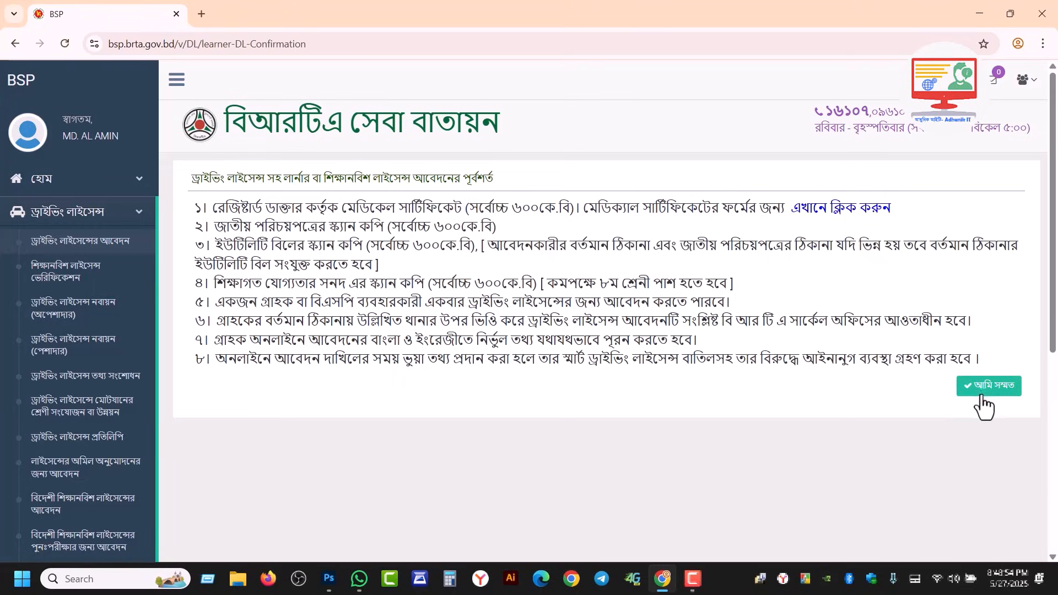
Step: Accept the eight prerequisites with আমি সম্মত to start the application form
{"action": "left_click", "coordinate": [1003, 395]}
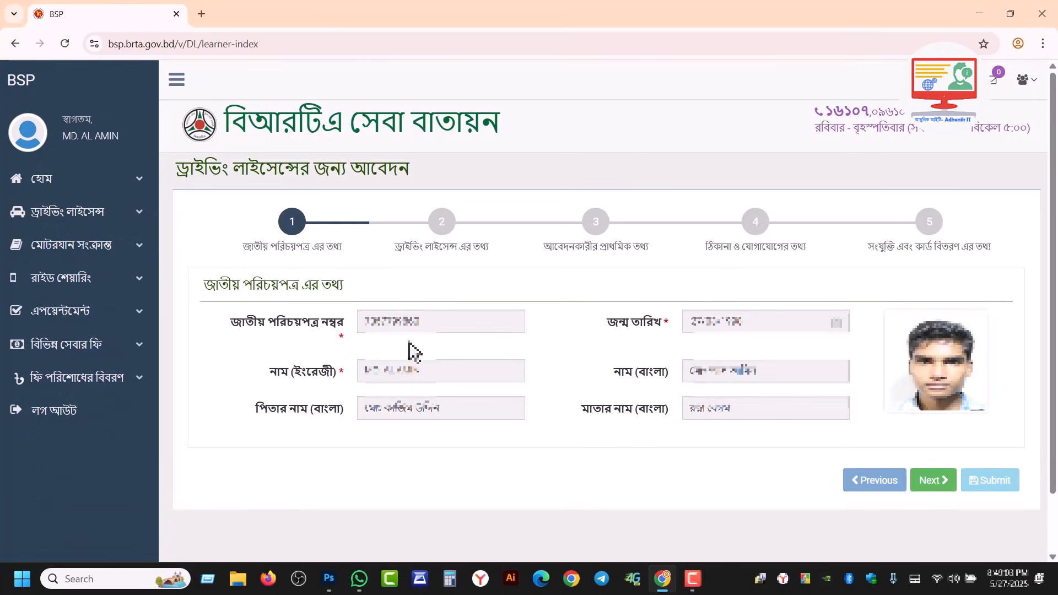
Step: Choose a NON-PROFESSIONAL licence for a GENERAL PERSON with MOTORCYCLE and LIGHT classes, then save the step
{"action": "left_click", "coordinate": [929, 486]}
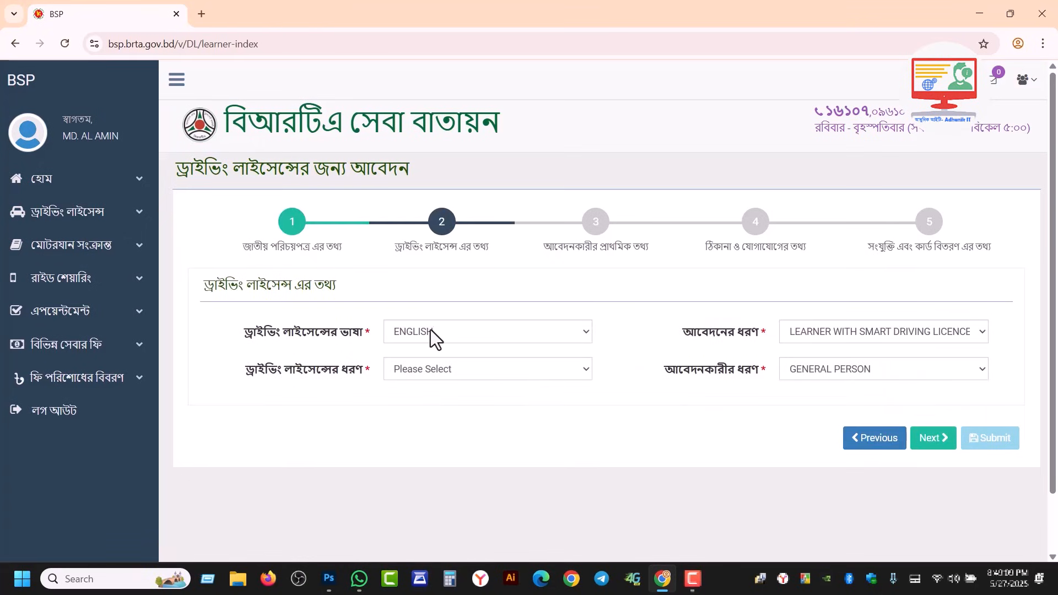
{"action": "left_click", "coordinate": [851, 331]}
{"action": "left_click", "coordinate": [851, 330]}
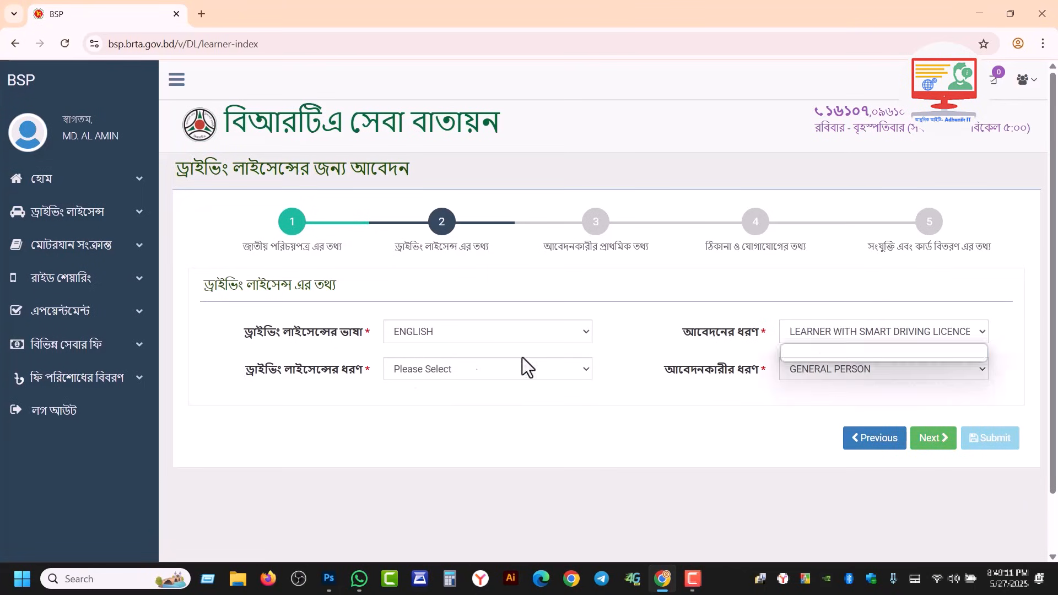
{"action": "left_click", "coordinate": [389, 374]}
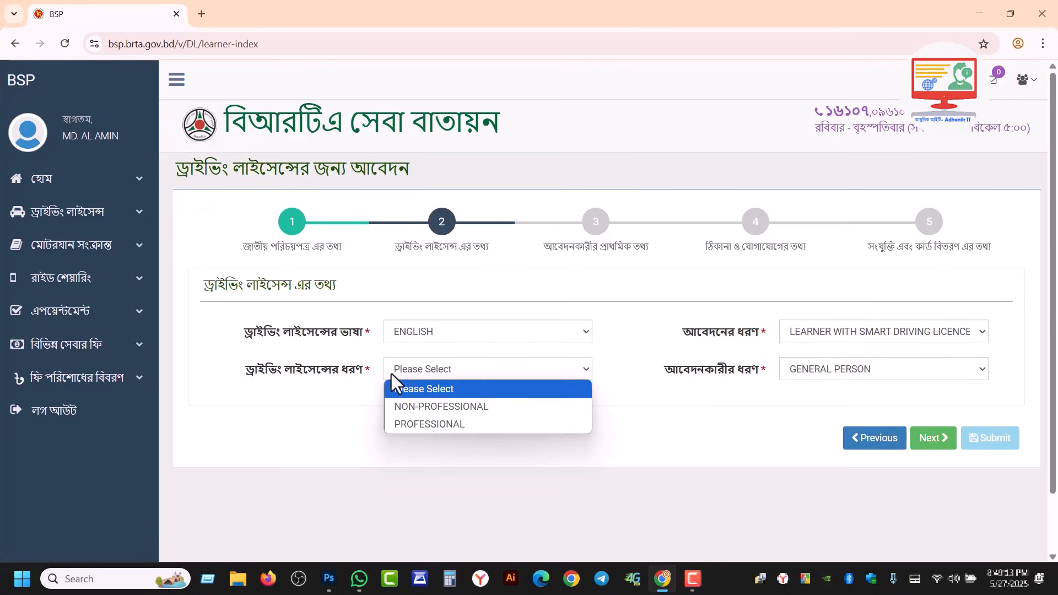
{"action": "left_click", "coordinate": [468, 410]}
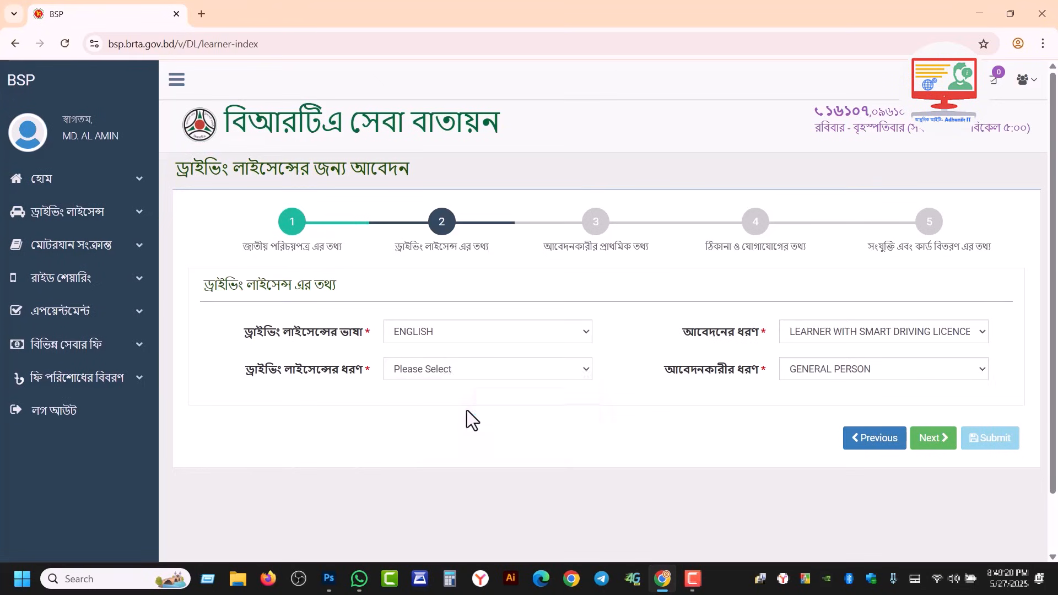
{"action": "left_click", "coordinate": [837, 368]}
{"action": "left_click", "coordinate": [838, 389]}
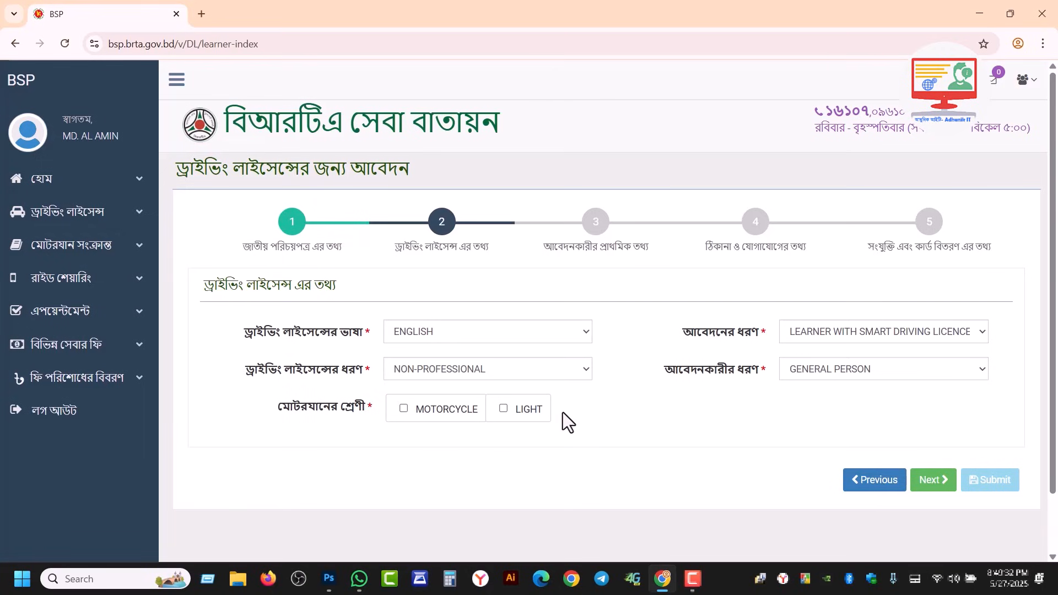
{"action": "left_click", "coordinate": [503, 409]}
{"action": "left_click", "coordinate": [935, 490]}
Step: Enter the spouse's name and choose SSC/EQUIVALENT education and MARRIED marital status
{"action": "left_click", "coordinate": [659, 348]}
{"action": "scroll", "coordinate": [664, 350], "scroll_direction": "down", "scroll_amount": 5}
{"action": "left_click_drag", "start_coordinate": [1052, 306], "coordinate": [1056, 273]}
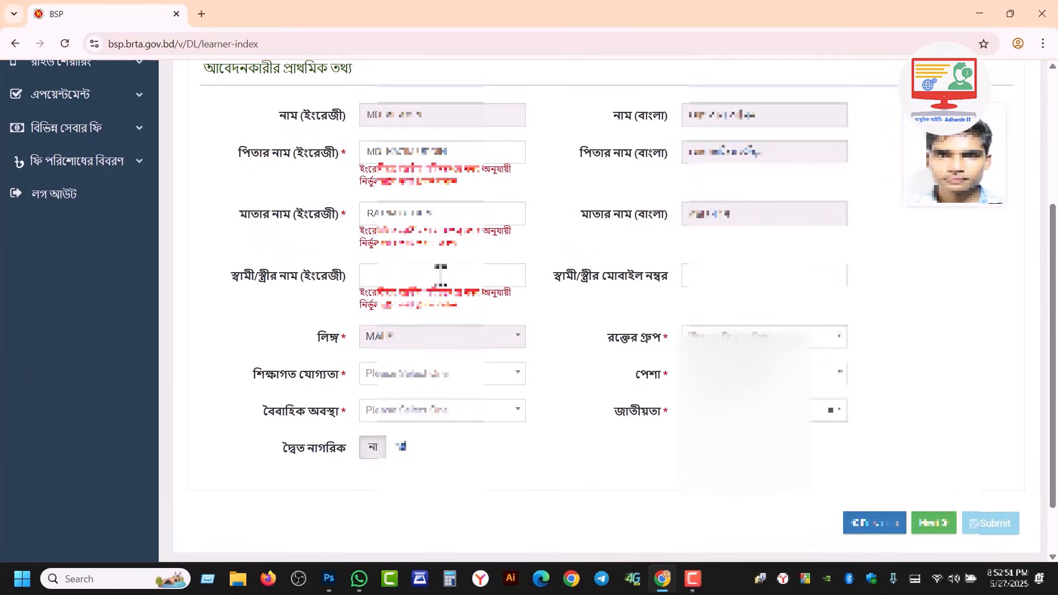
{"action": "left_click", "coordinate": [441, 274]}
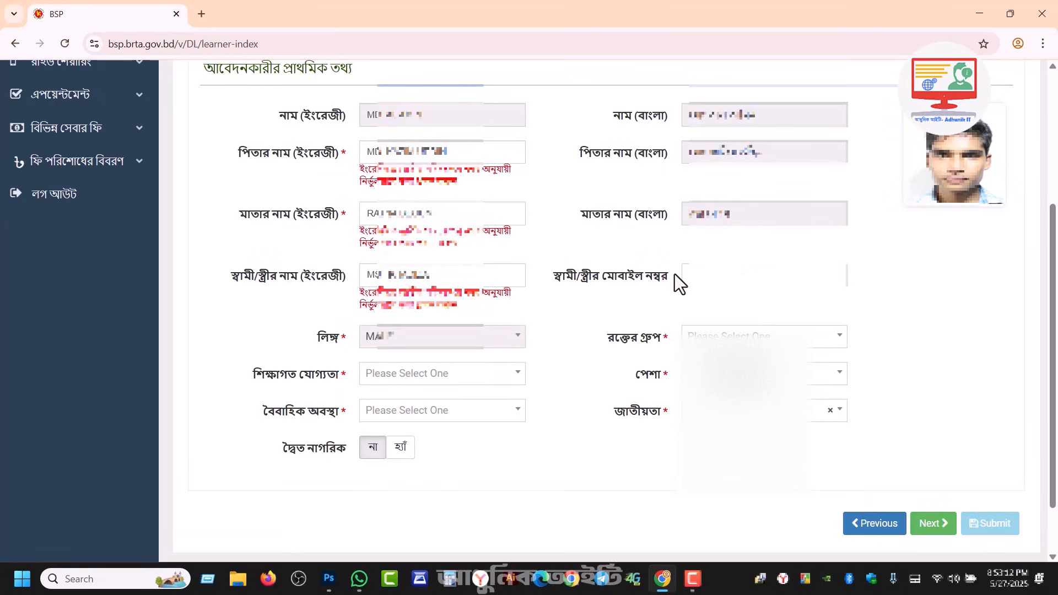
{"action": "left_click", "coordinate": [395, 372]}
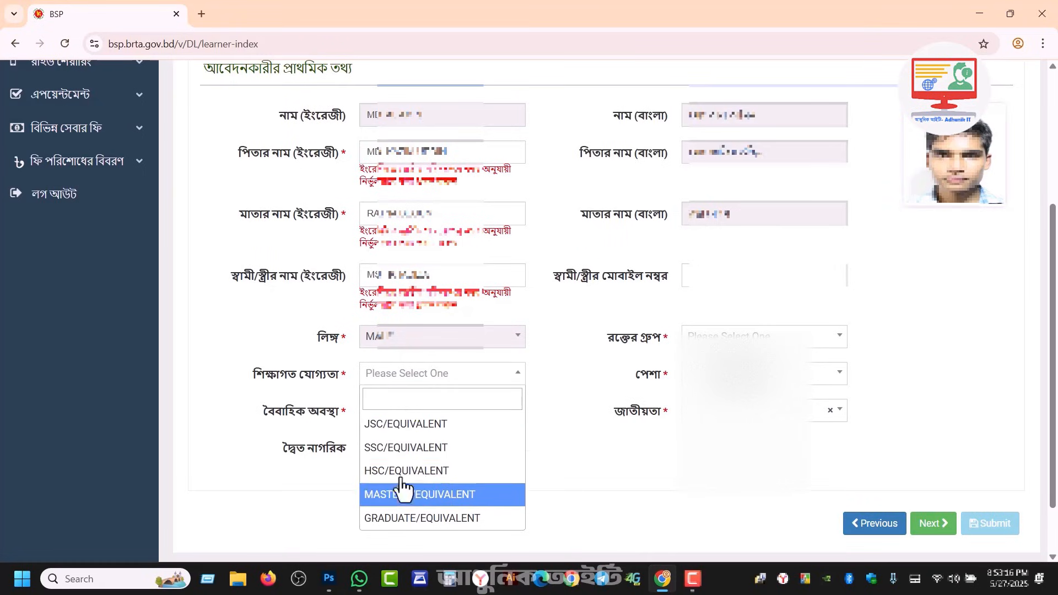
{"action": "left_click", "coordinate": [407, 450]}
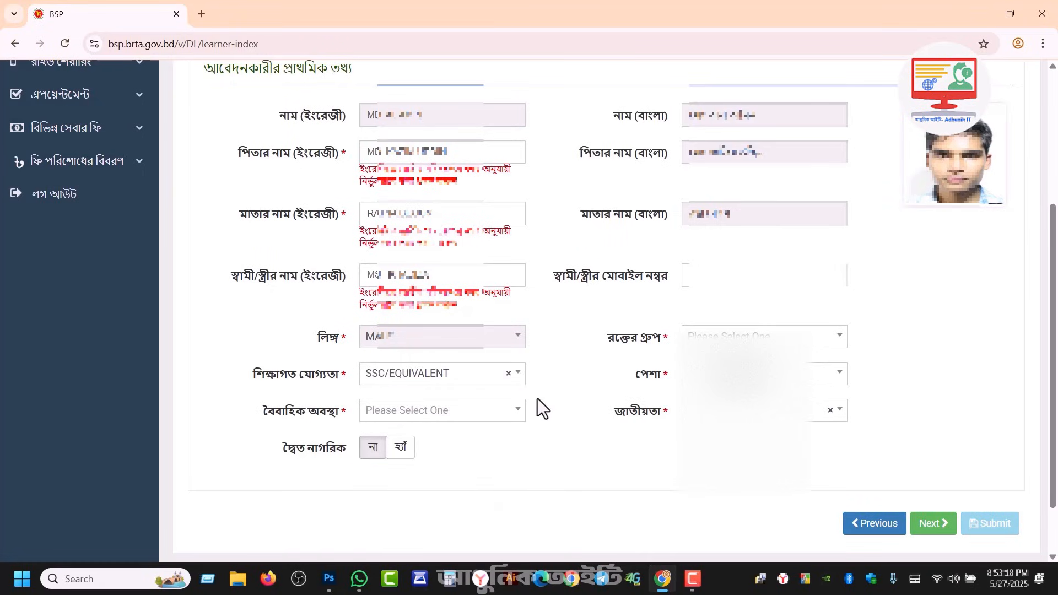
{"action": "left_click", "coordinate": [452, 412]}
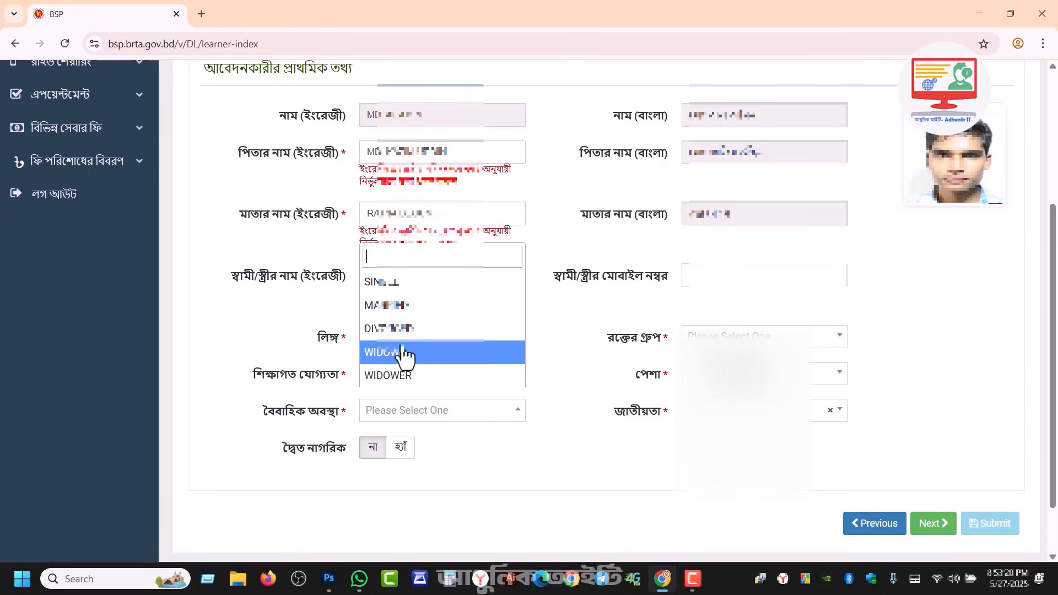
{"action": "left_click", "coordinate": [388, 306]}
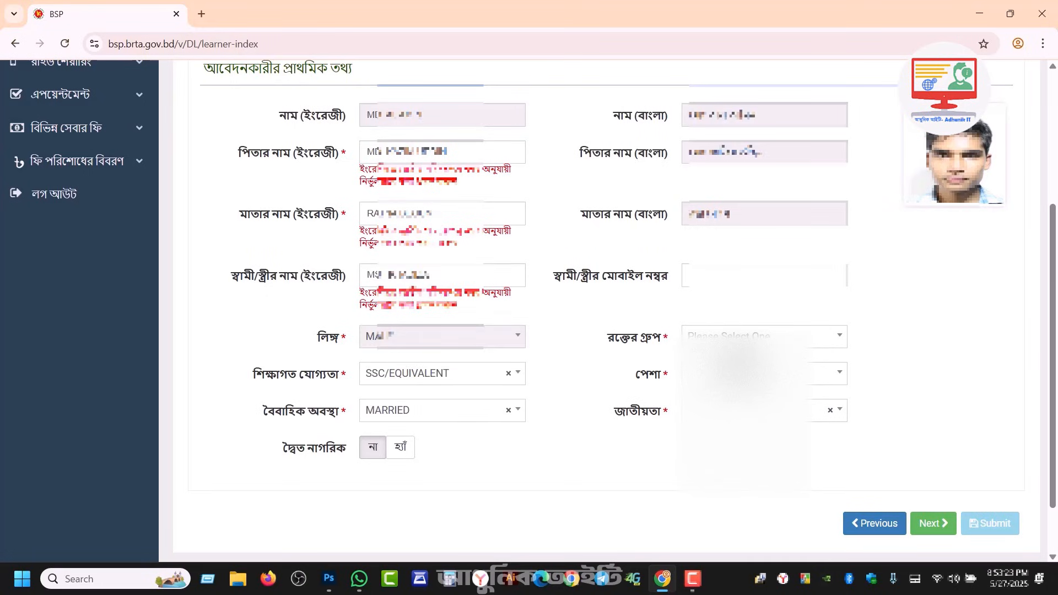
Step: Pick the blood group and the occupation matching 'bus', then save the personal details
{"action": "left_click", "coordinate": [727, 336]}
{"action": "left_click", "coordinate": [728, 408]}
{"action": "left_click", "coordinate": [727, 373]}
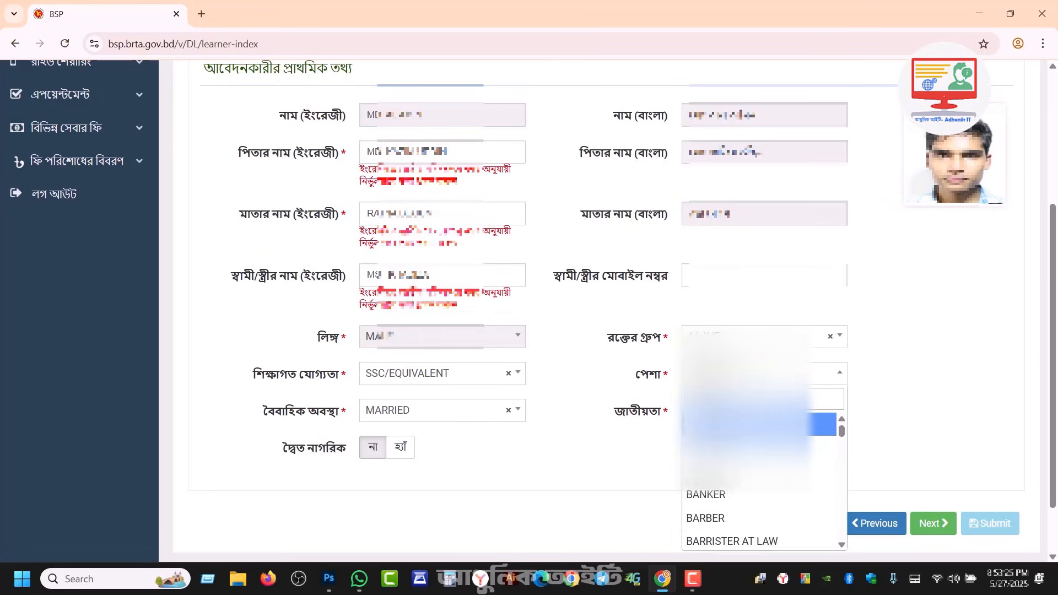
{"action": "type", "text": "bus"}
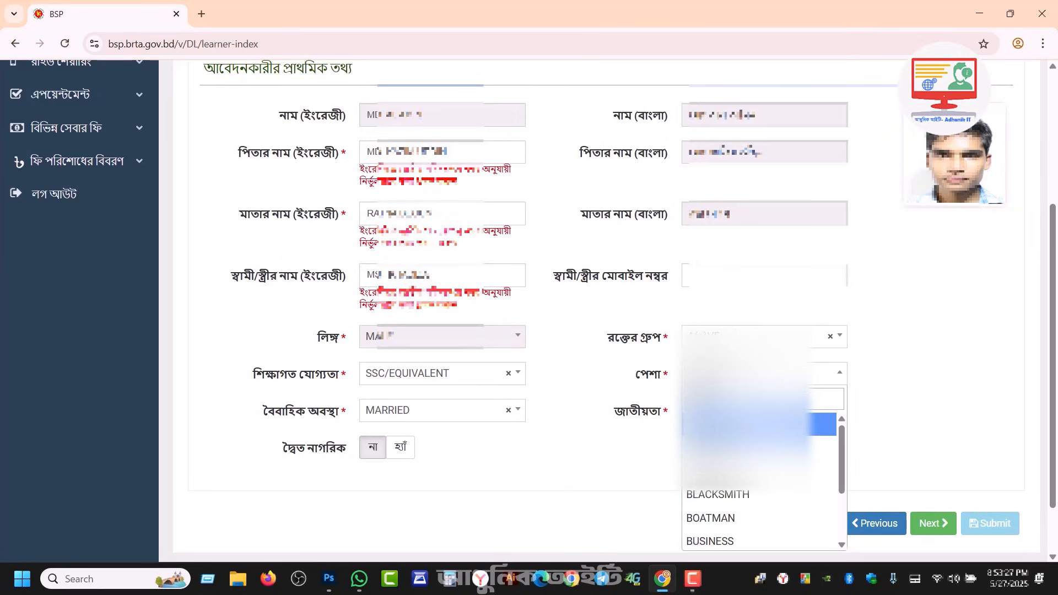
{"action": "key", "text": "Return"}
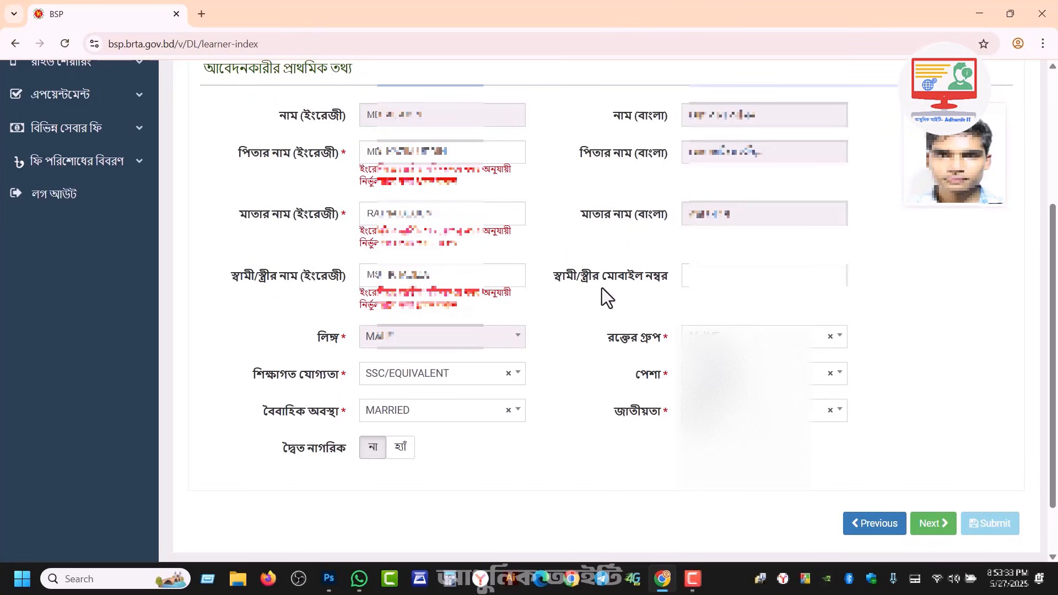
{"action": "left_click", "coordinate": [933, 529]}
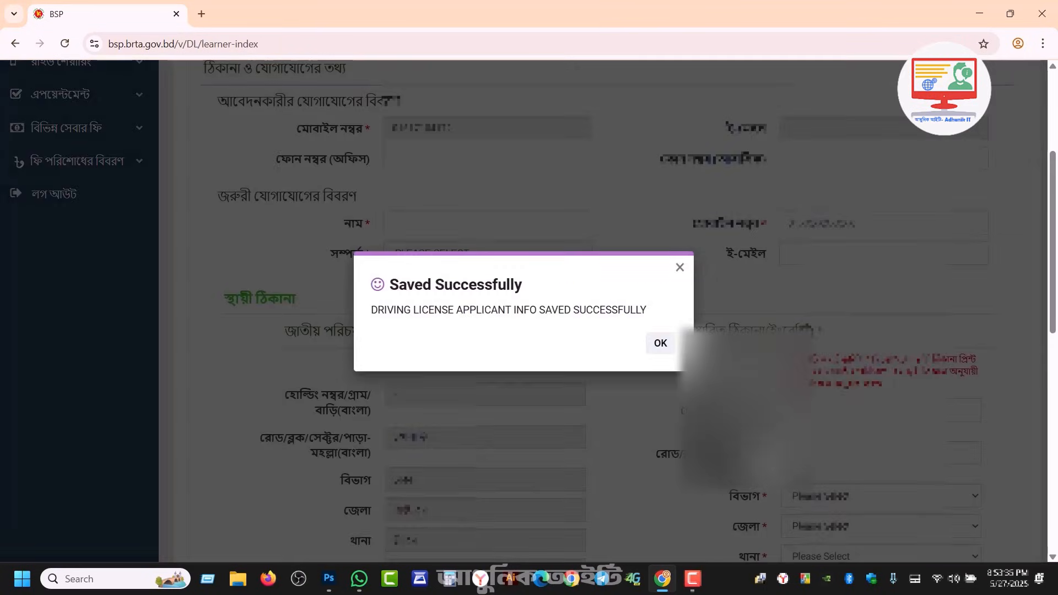
Step: Set FATHER as the emergency contact relationship and enter the contact's name and mobile number
{"action": "left_click", "coordinate": [661, 346]}
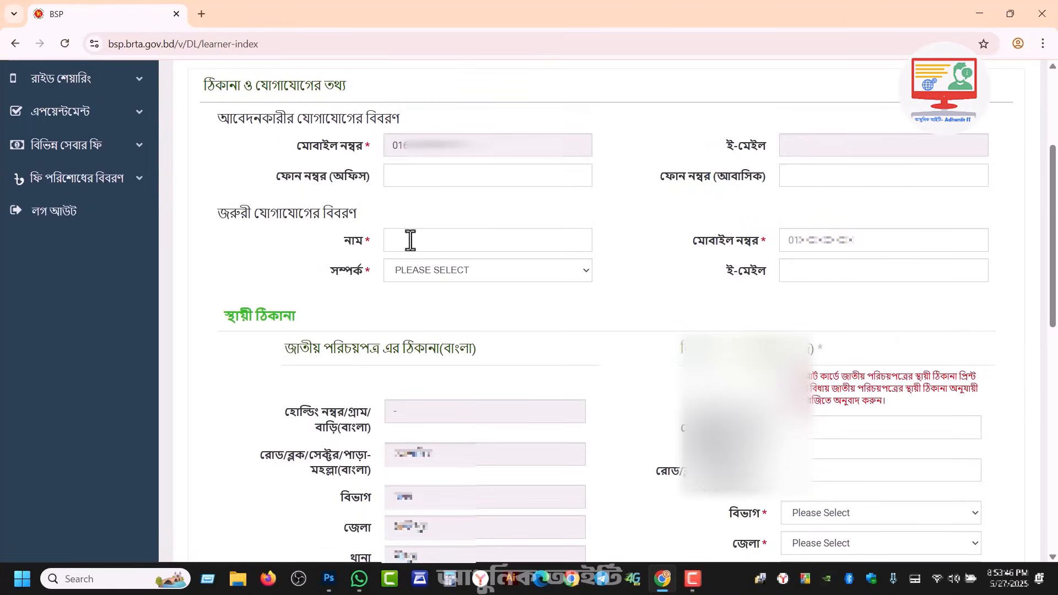
{"action": "left_click", "coordinate": [423, 276]}
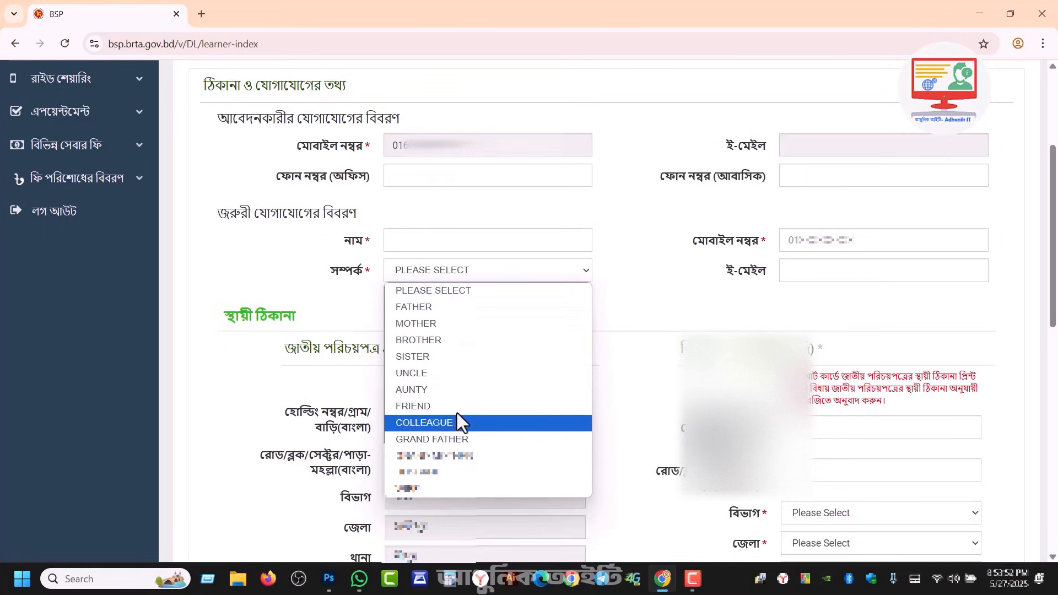
{"action": "left_click", "coordinate": [439, 306]}
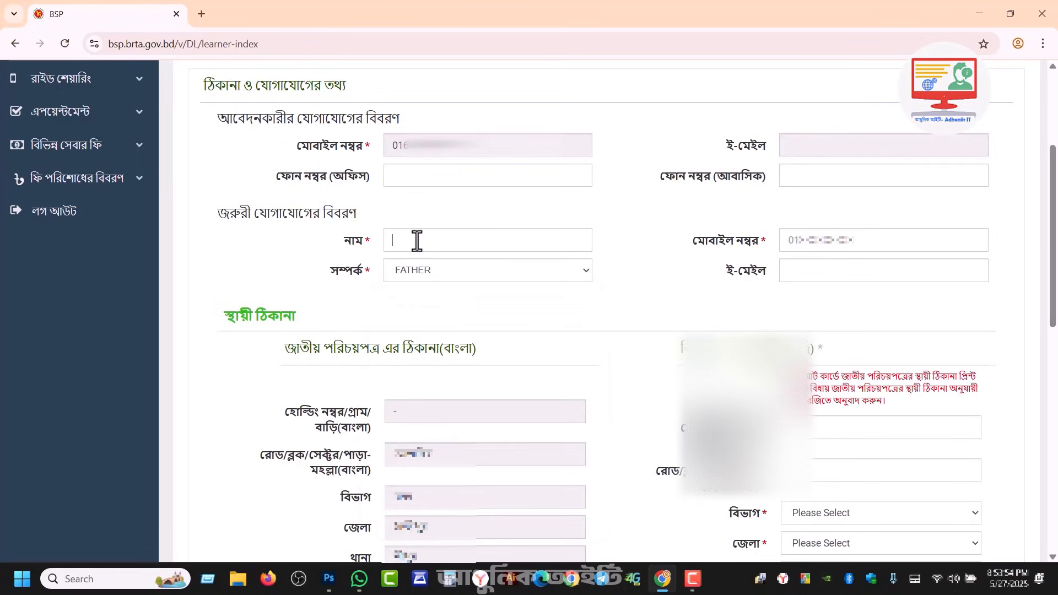
{"action": "left_click", "coordinate": [419, 240]}
{"action": "left_click", "coordinate": [799, 246]}
{"action": "left_click", "coordinate": [788, 259]}
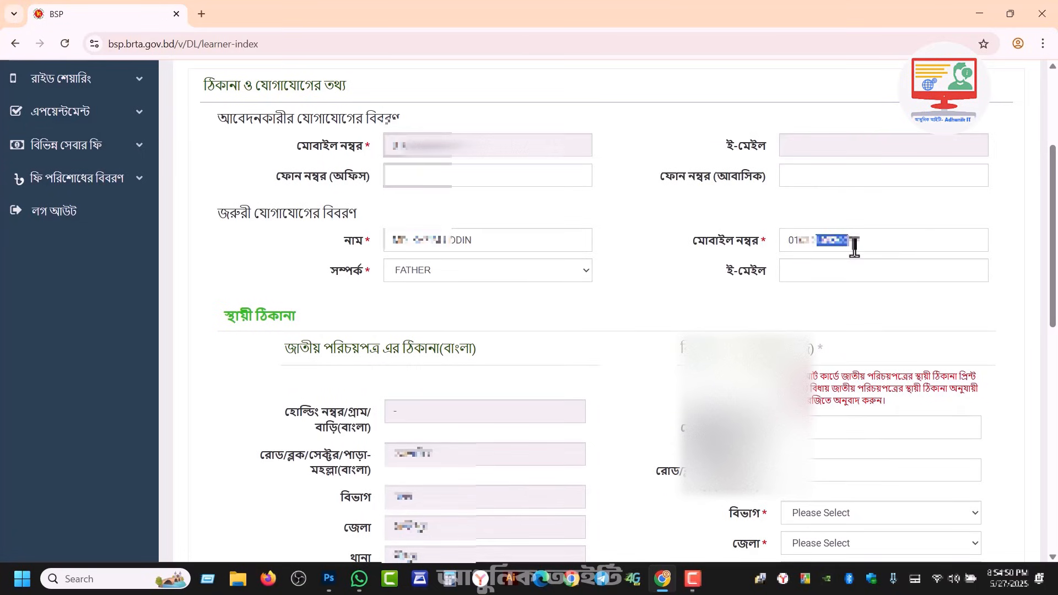
{"action": "left_click", "coordinate": [740, 309]}
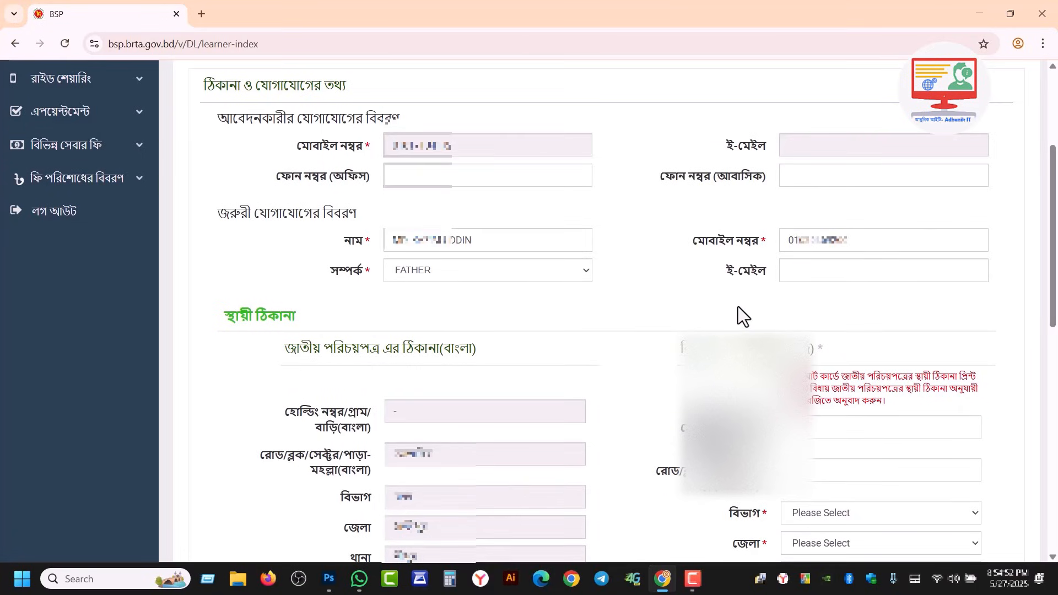
{"action": "left_click_drag", "start_coordinate": [1054, 226], "coordinate": [1046, 309]}
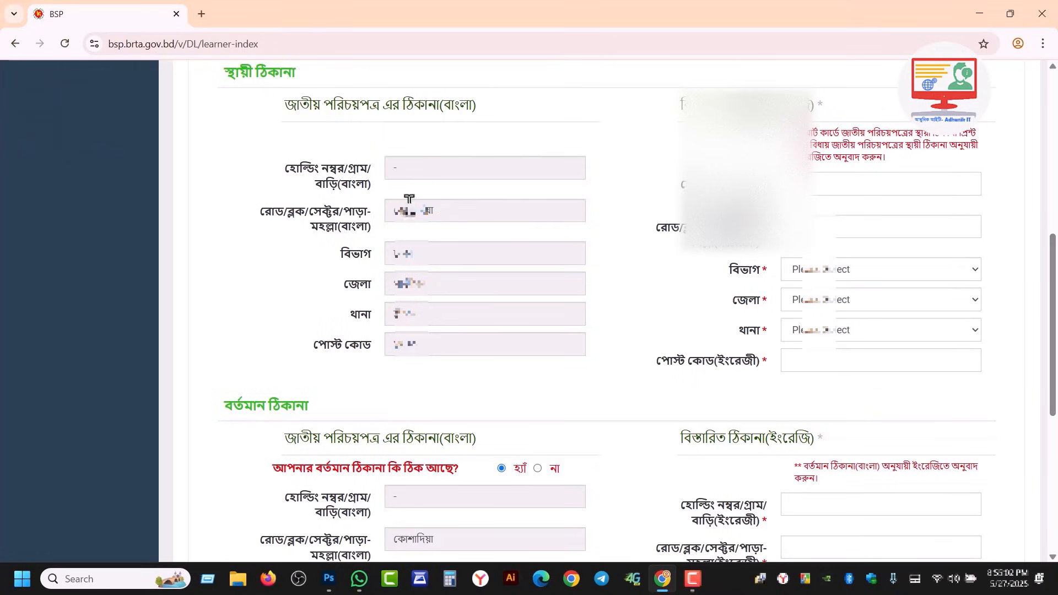
Step: Fill the English permanent address: holding '-', DHAKA division, GAZIPUR district, thana, post code 1740
{"action": "double_click", "coordinate": [393, 168]}
{"action": "left_click_drag", "start_coordinate": [392, 172], "coordinate": [800, 191]}
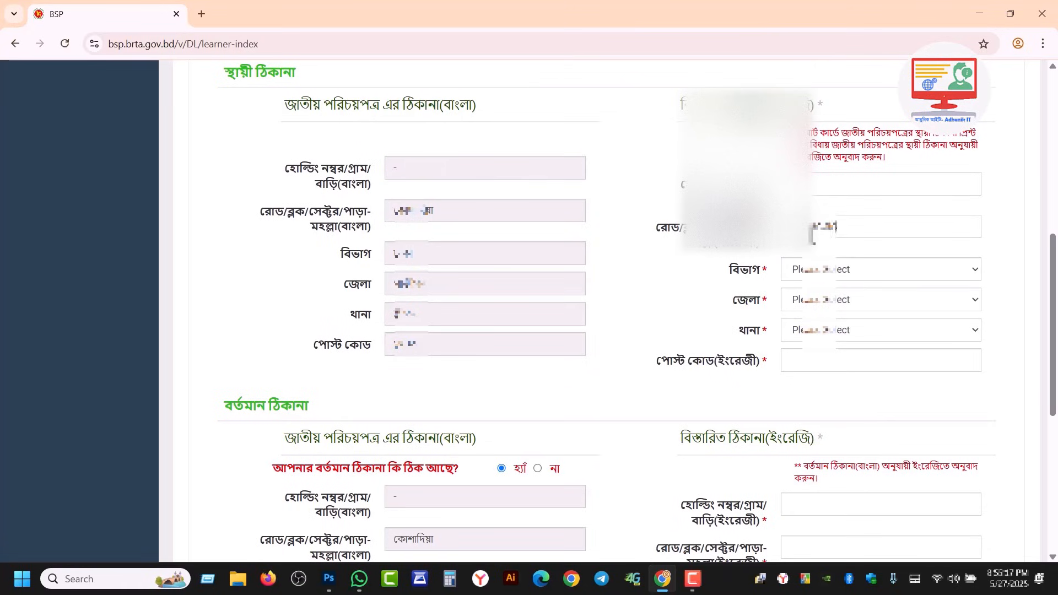
{"action": "left_click", "coordinate": [817, 275]}
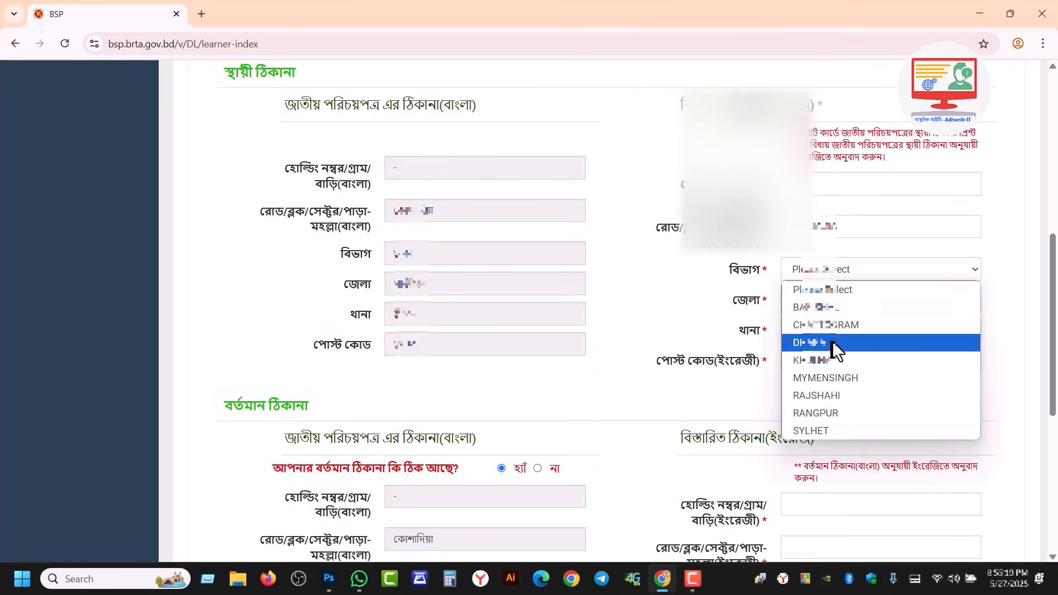
{"action": "left_click", "coordinate": [833, 343]}
{"action": "left_click", "coordinate": [807, 300]}
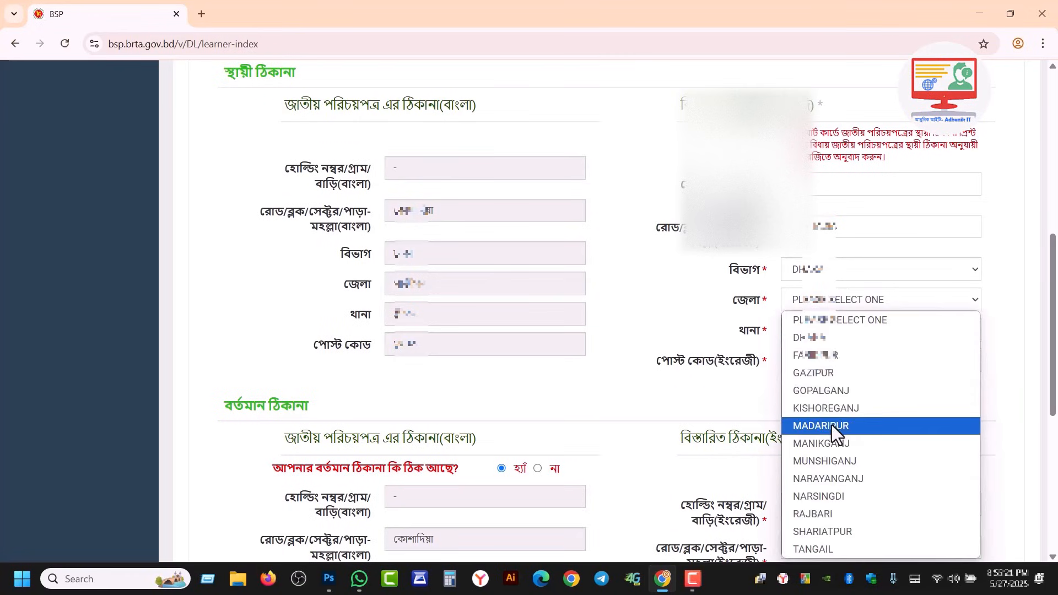
{"action": "left_click", "coordinate": [813, 373]}
{"action": "left_click", "coordinate": [832, 329]}
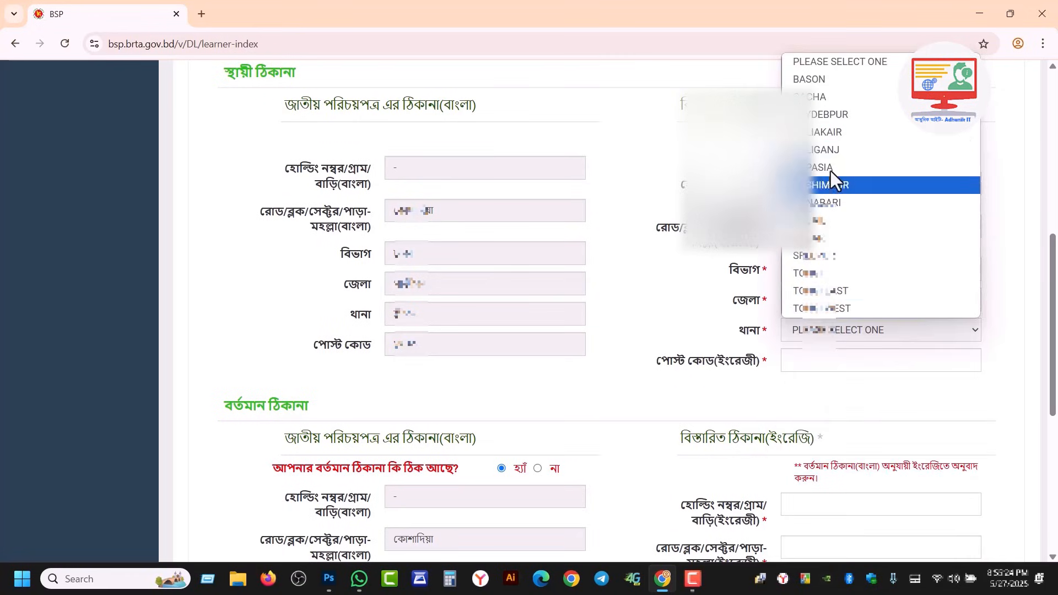
{"action": "left_click", "coordinate": [836, 255]}
{"action": "left_click", "coordinate": [812, 361]}
{"action": "type", "text": "1740"}
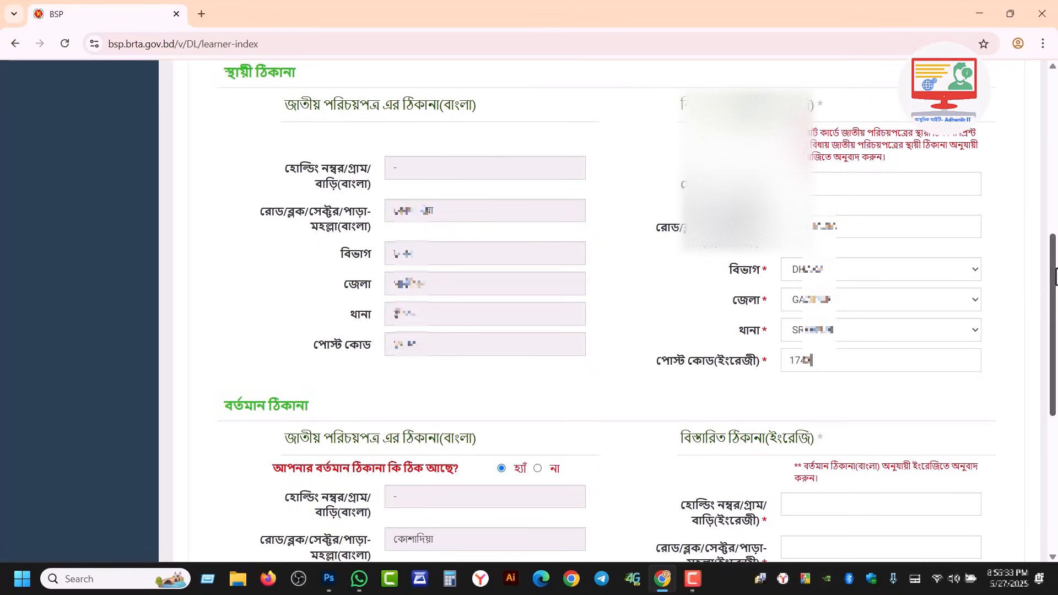
Step: Confirm the present address matches NID, enter holding '-' in English, and choose GAZIPUR BRTA exam venue
{"action": "left_click_drag", "start_coordinate": [1056, 269], "coordinate": [1056, 359]}
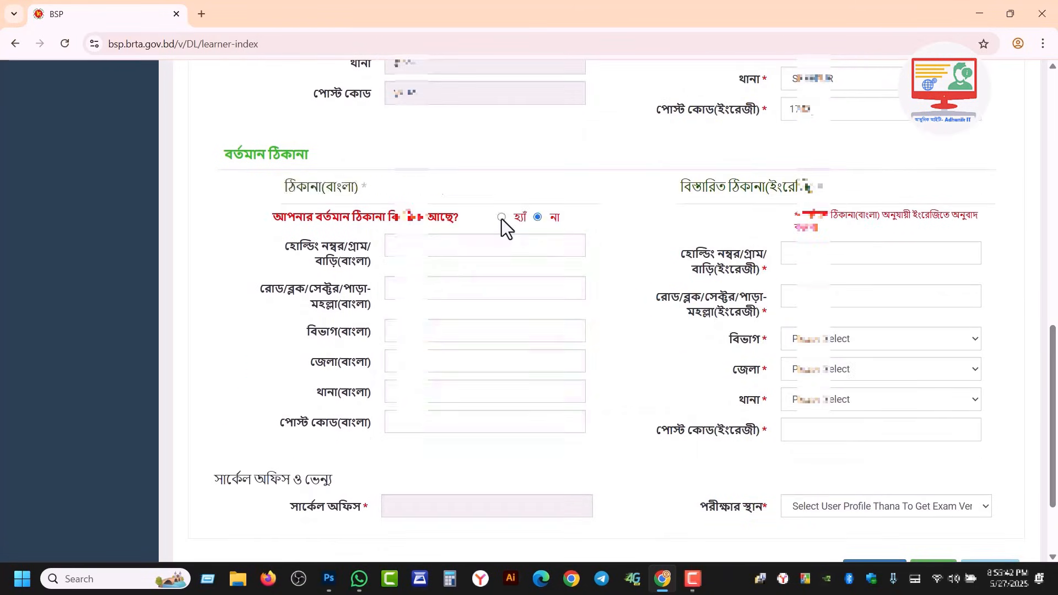
{"action": "left_click", "coordinate": [501, 217]}
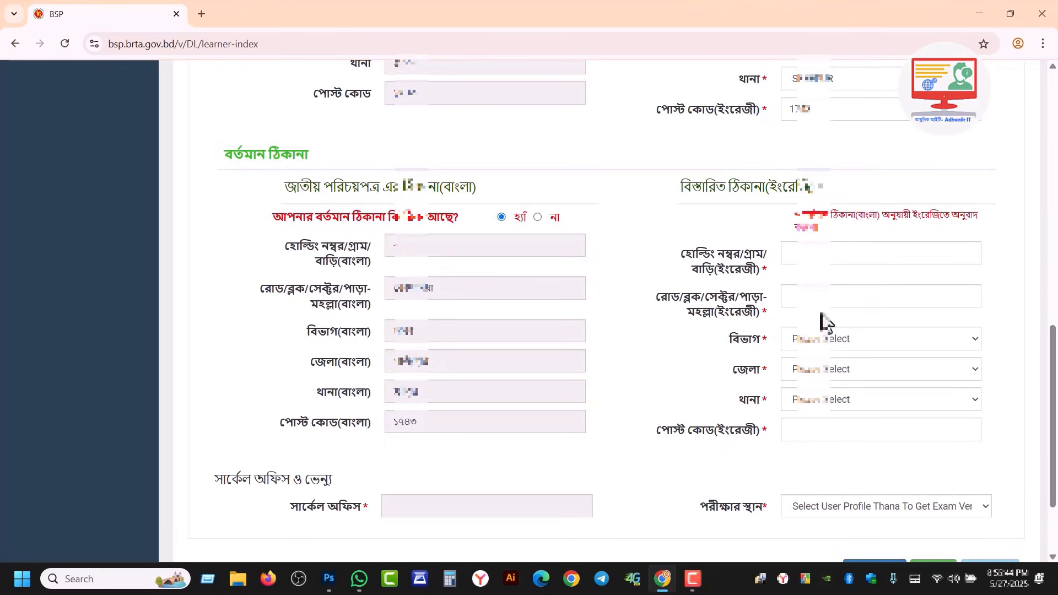
{"action": "left_click", "coordinate": [826, 255]}
{"action": "type", "text": "-"}
{"action": "left_click", "coordinate": [837, 297]}
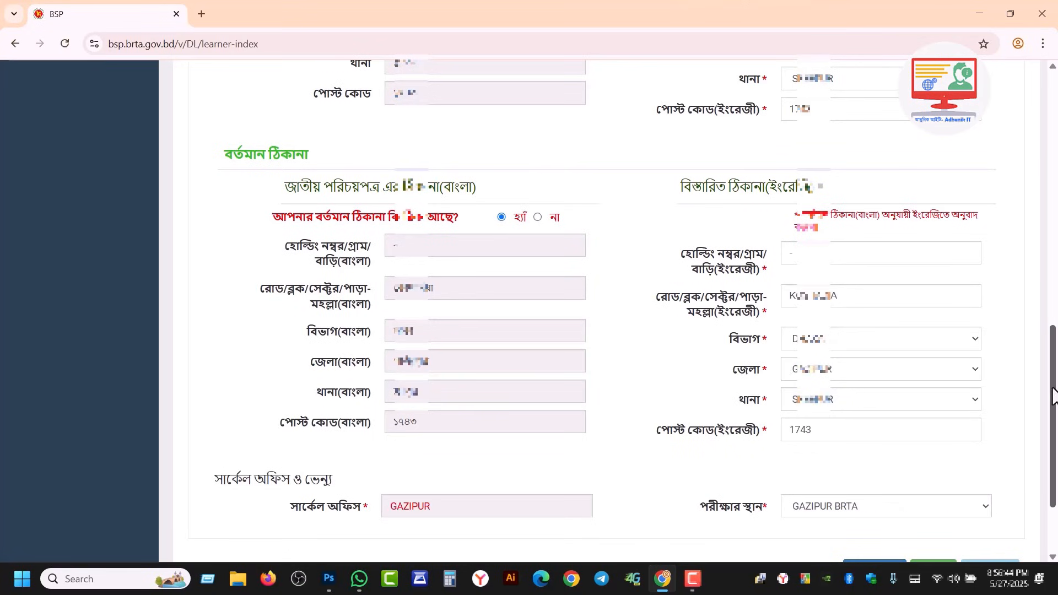
{"action": "left_click_drag", "start_coordinate": [1055, 388], "coordinate": [1055, 411]}
{"action": "left_click", "coordinate": [843, 447]}
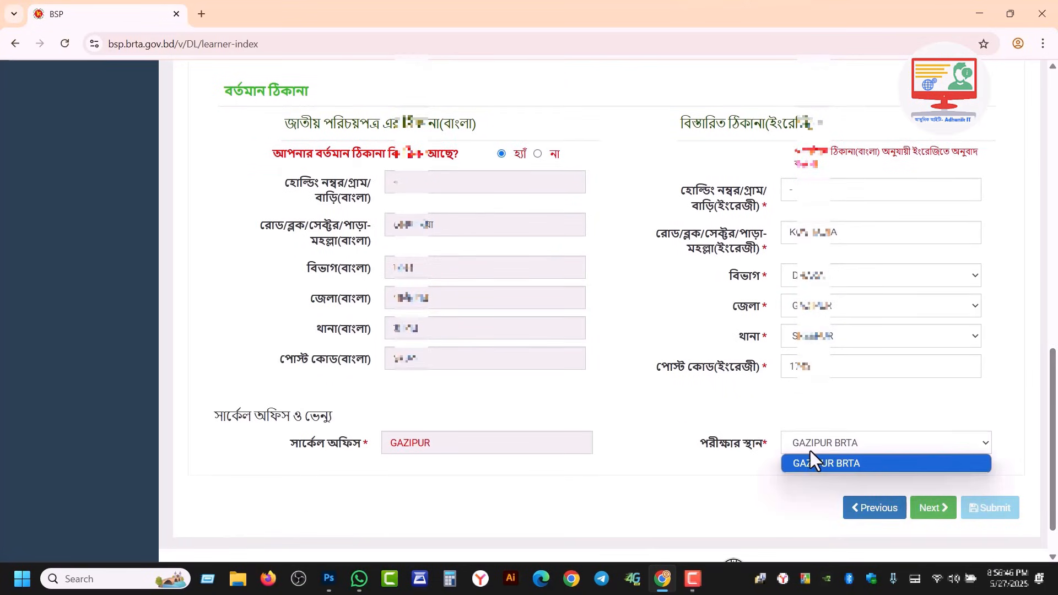
{"action": "left_click", "coordinate": [826, 463]}
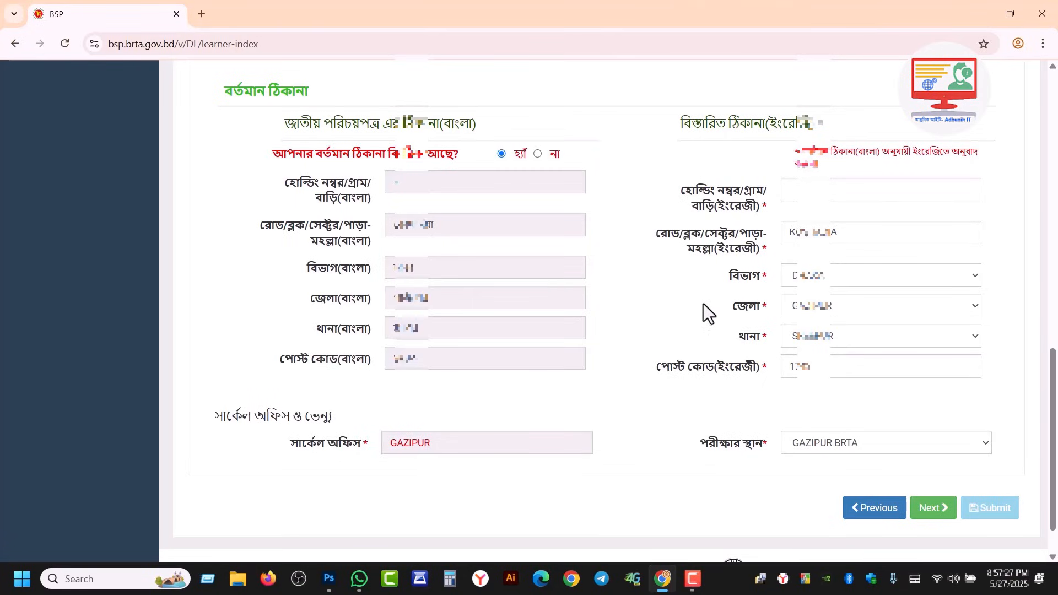
Step: Save the address details and upload the medical certificate image from Pictures
{"action": "left_click", "coordinate": [935, 520]}
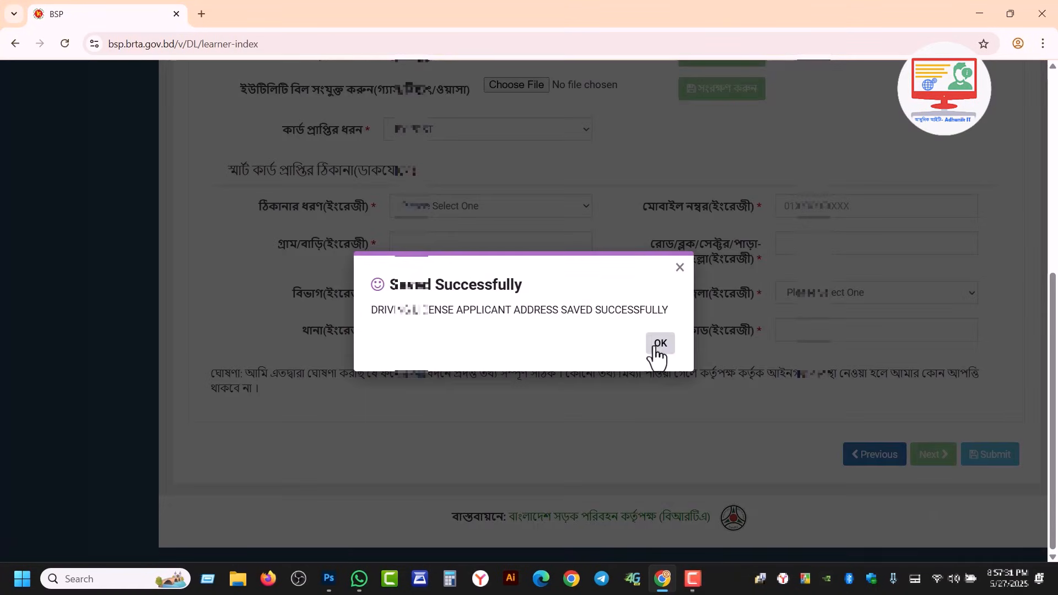
{"action": "left_click", "coordinate": [654, 346]}
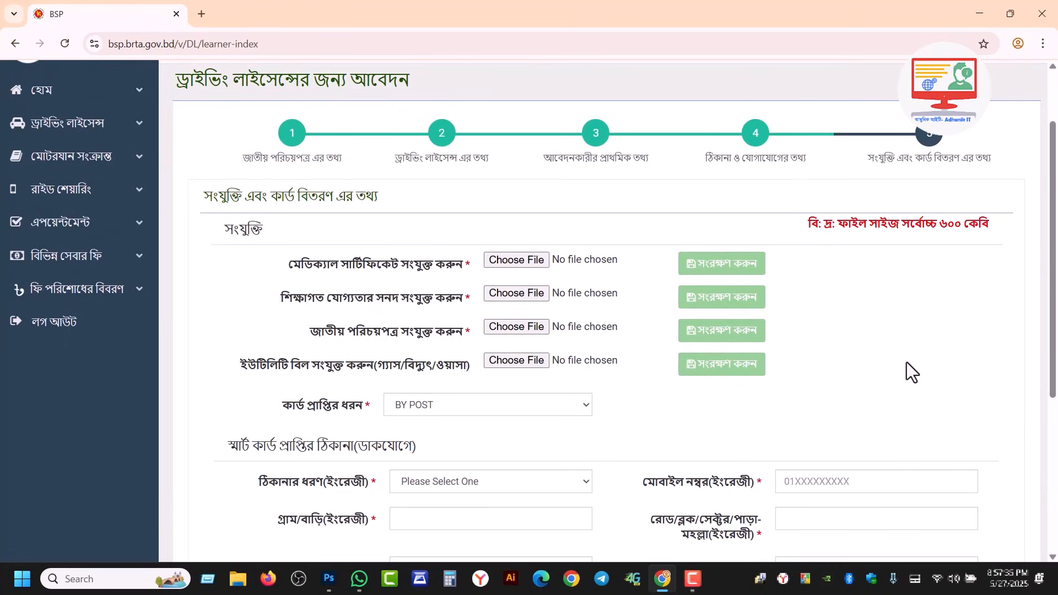
{"action": "left_click", "coordinate": [521, 263]}
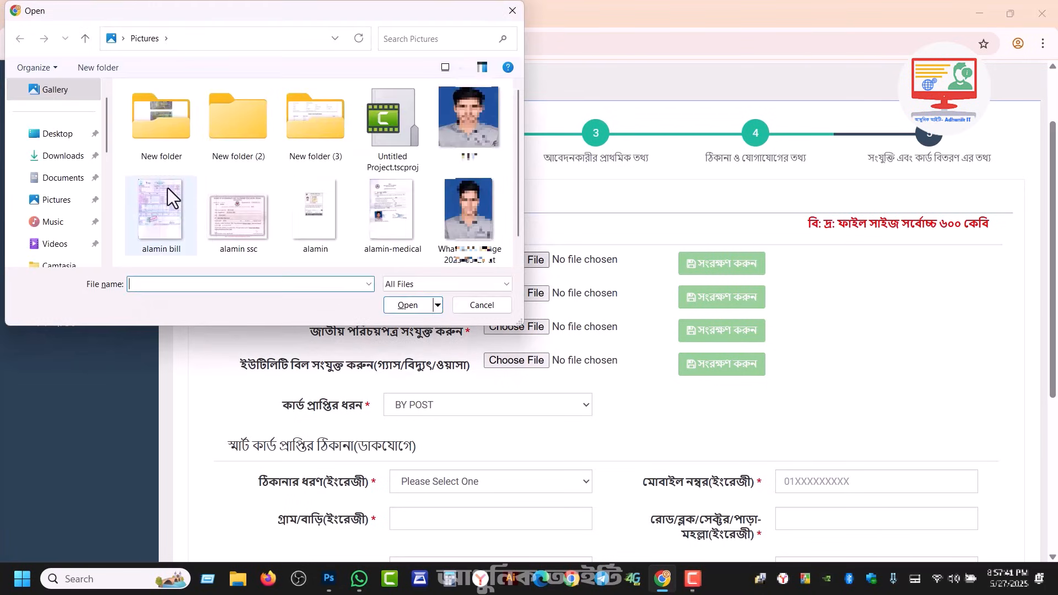
{"action": "left_click", "coordinate": [59, 201]}
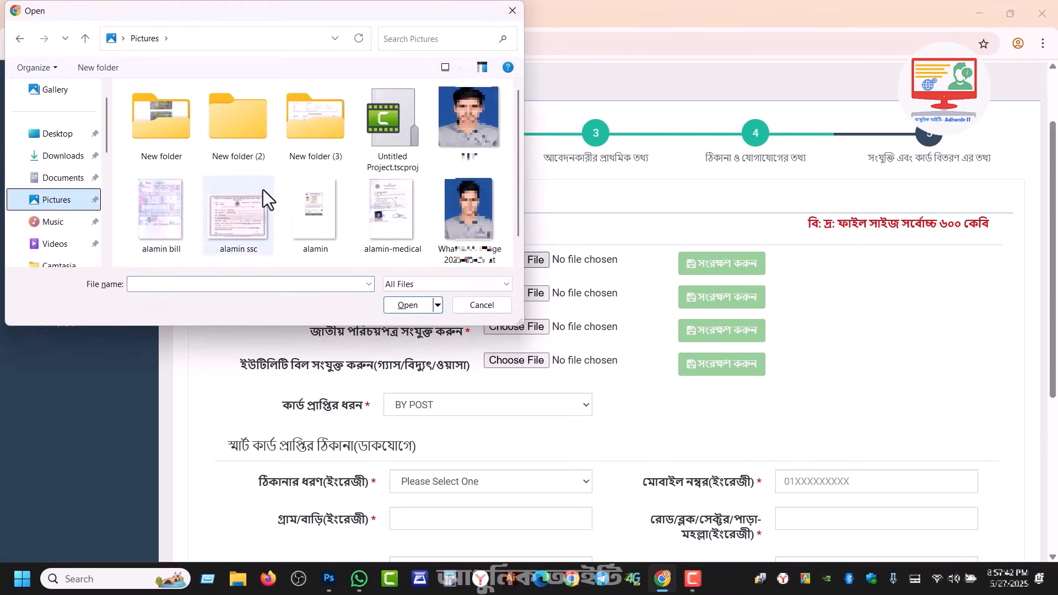
{"action": "left_click", "coordinate": [399, 213]}
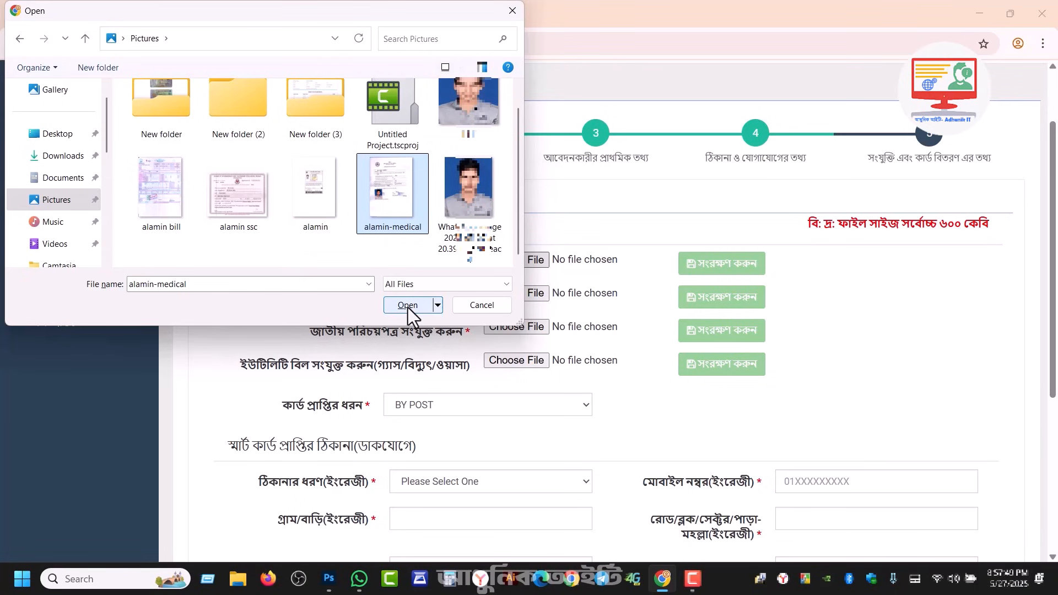
{"action": "left_click", "coordinate": [408, 305]}
{"action": "left_click", "coordinate": [731, 270]}
{"action": "left_click", "coordinate": [664, 353]}
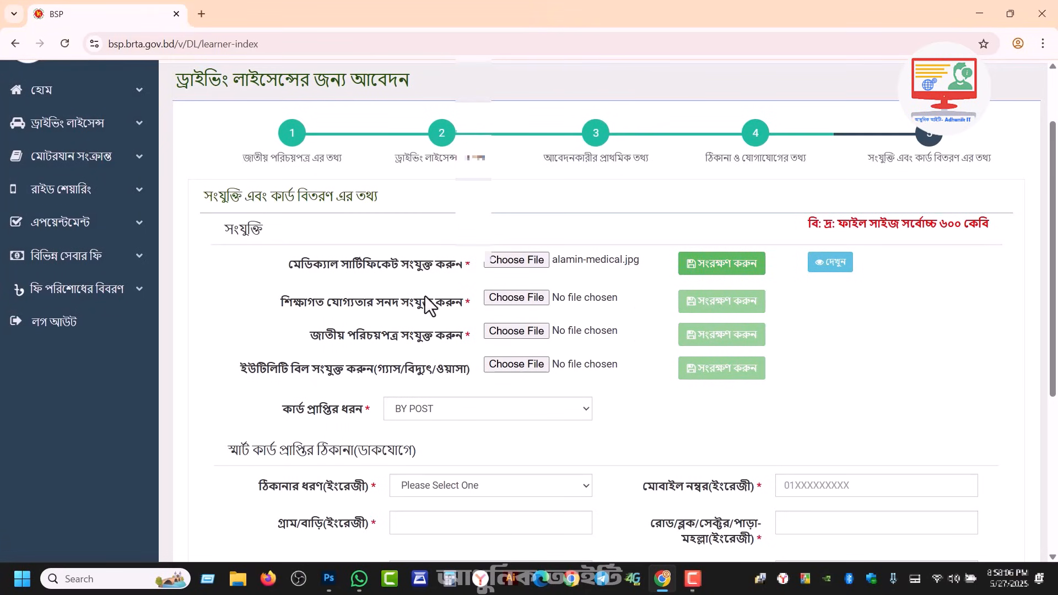
Step: Upload the SSC certificate as the educational attachment, then start choosing the national ID file
{"action": "left_click", "coordinate": [508, 297]}
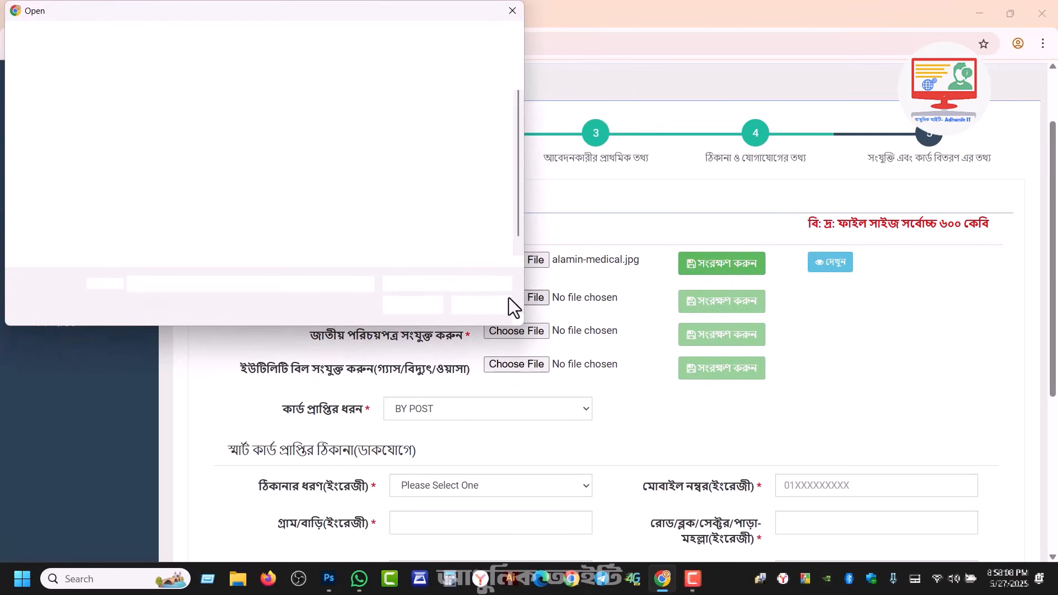
{"action": "left_click", "coordinate": [240, 213]}
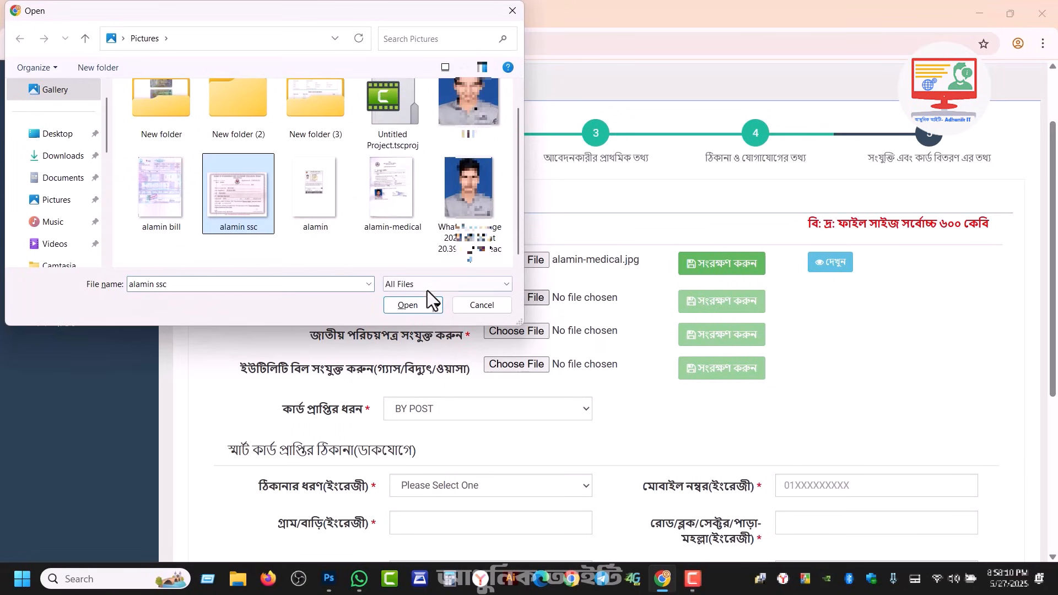
{"action": "left_click", "coordinate": [430, 306]}
{"action": "left_click", "coordinate": [727, 298]}
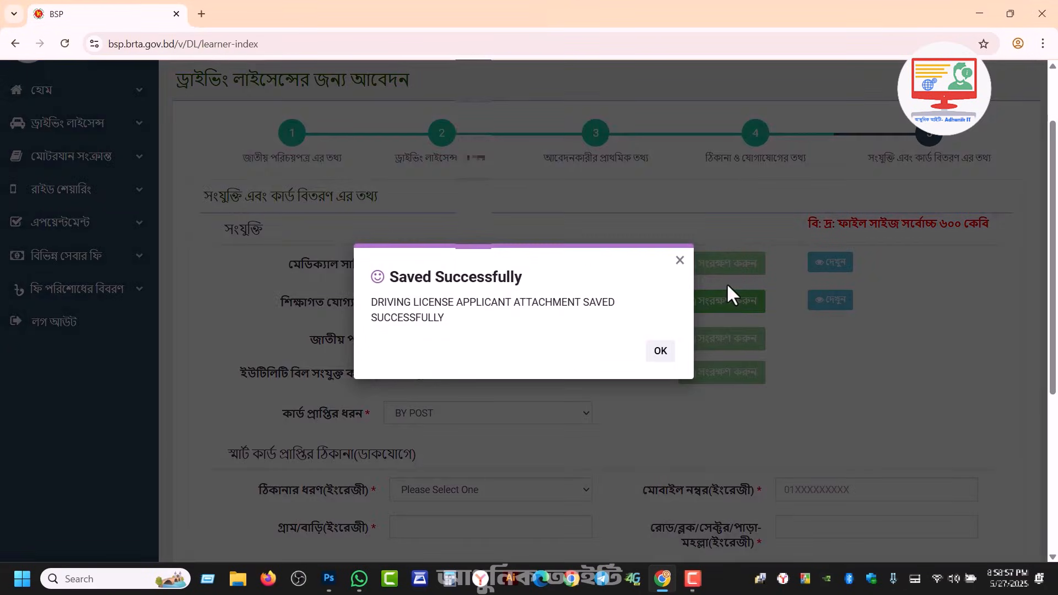
{"action": "left_click", "coordinate": [662, 351]}
{"action": "left_click", "coordinate": [497, 340]}
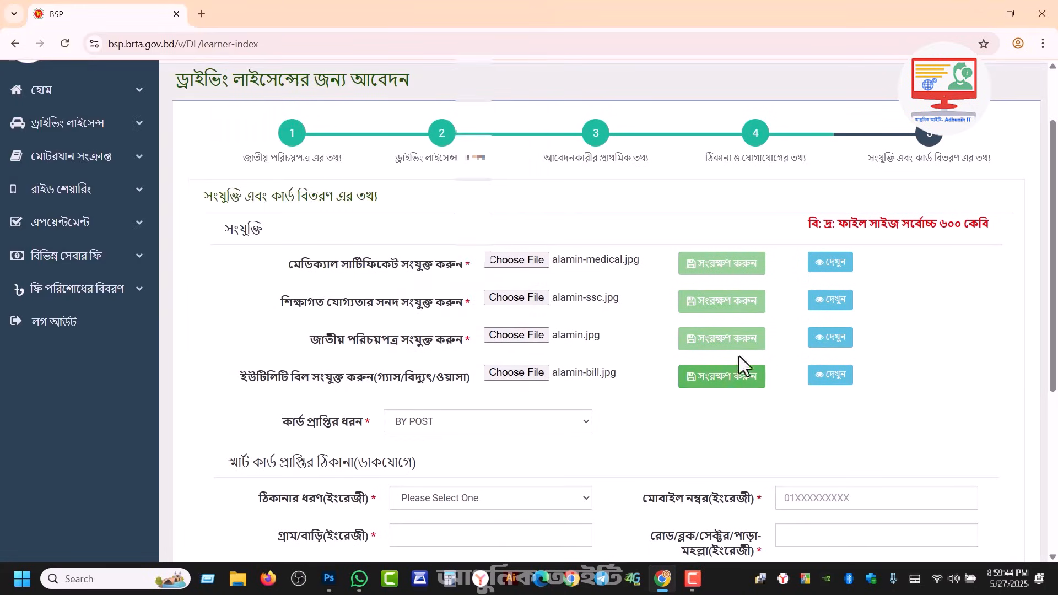
{"action": "left_click", "coordinate": [839, 270]}
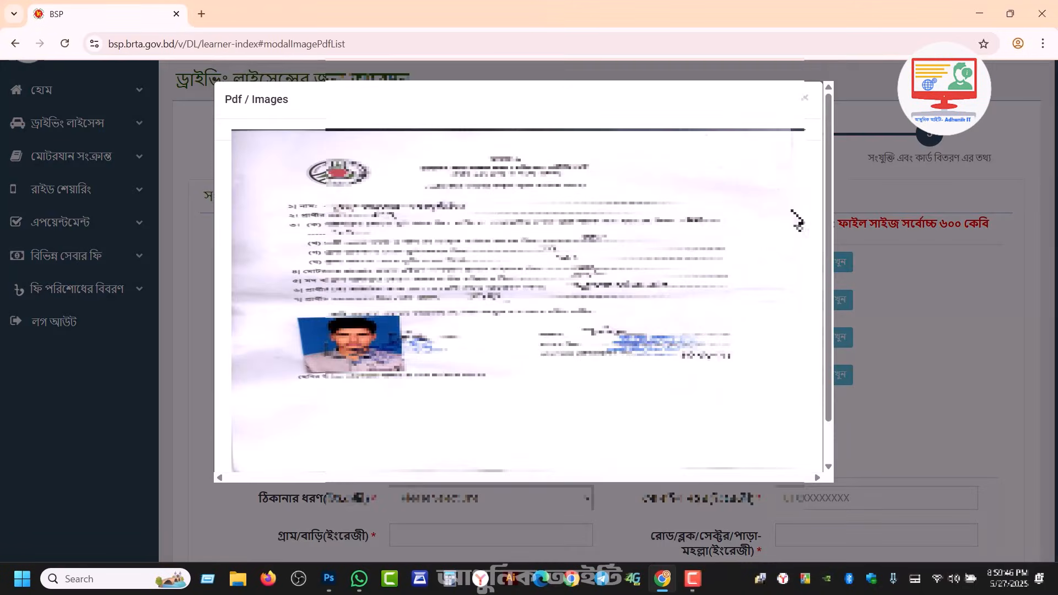
{"action": "left_click", "coordinate": [804, 102]}
{"action": "left_click", "coordinate": [831, 313]}
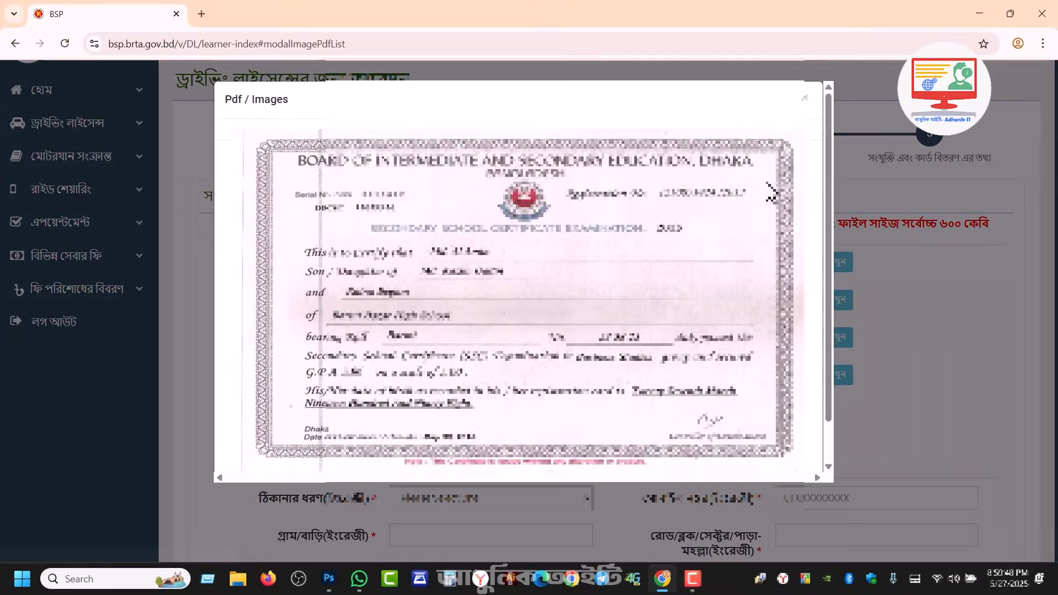
{"action": "left_click", "coordinate": [802, 105]}
{"action": "left_click", "coordinate": [836, 348]}
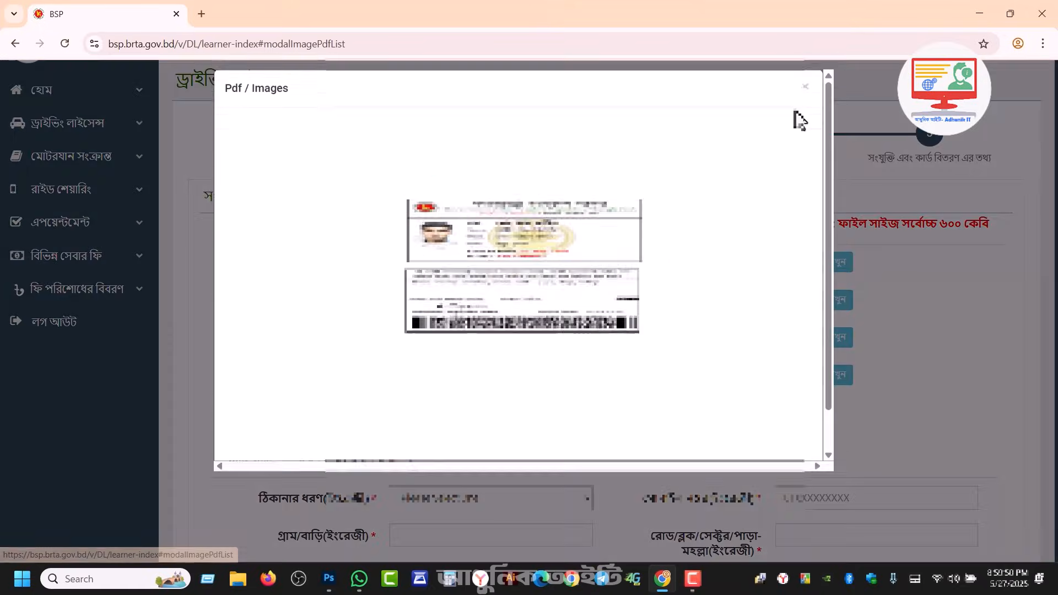
{"action": "left_click", "coordinate": [805, 103]}
{"action": "left_click_drag", "start_coordinate": [1053, 262], "coordinate": [1054, 412]}
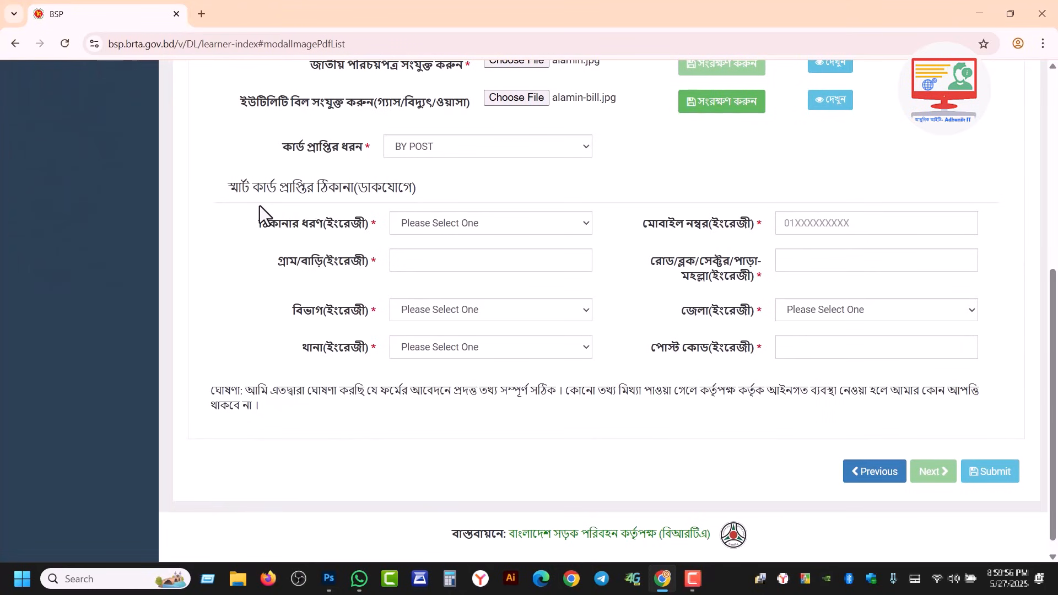
{"action": "left_click", "coordinate": [418, 224]}
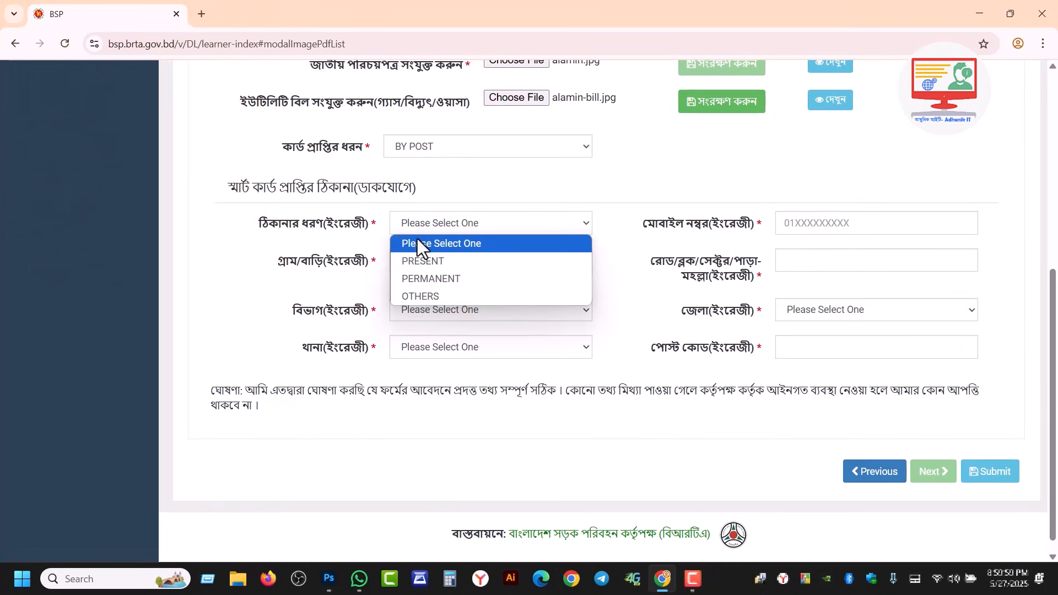
{"action": "left_click", "coordinate": [446, 266]}
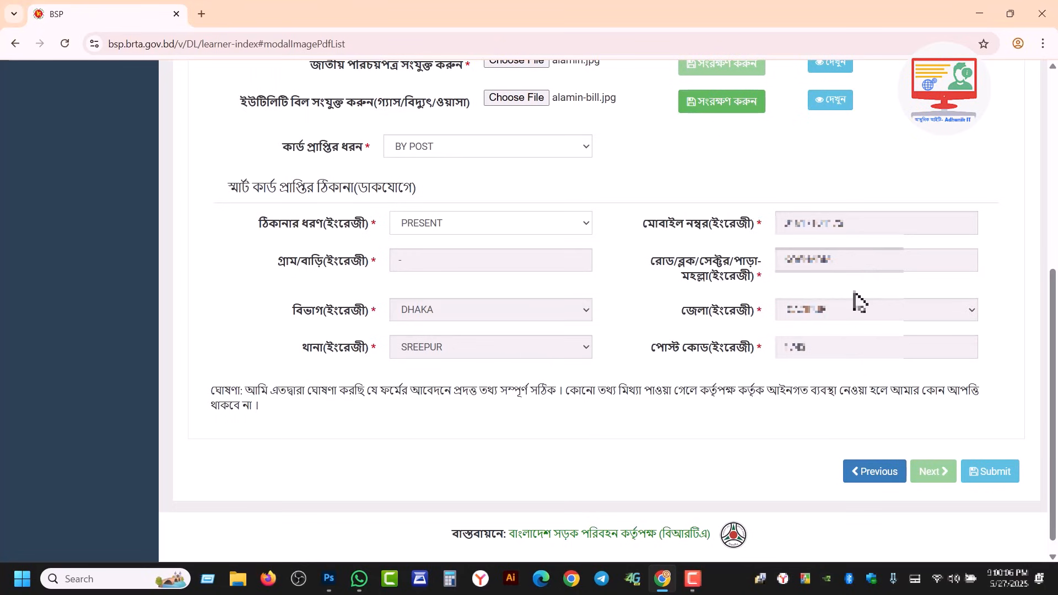
{"action": "left_click", "coordinate": [421, 225]}
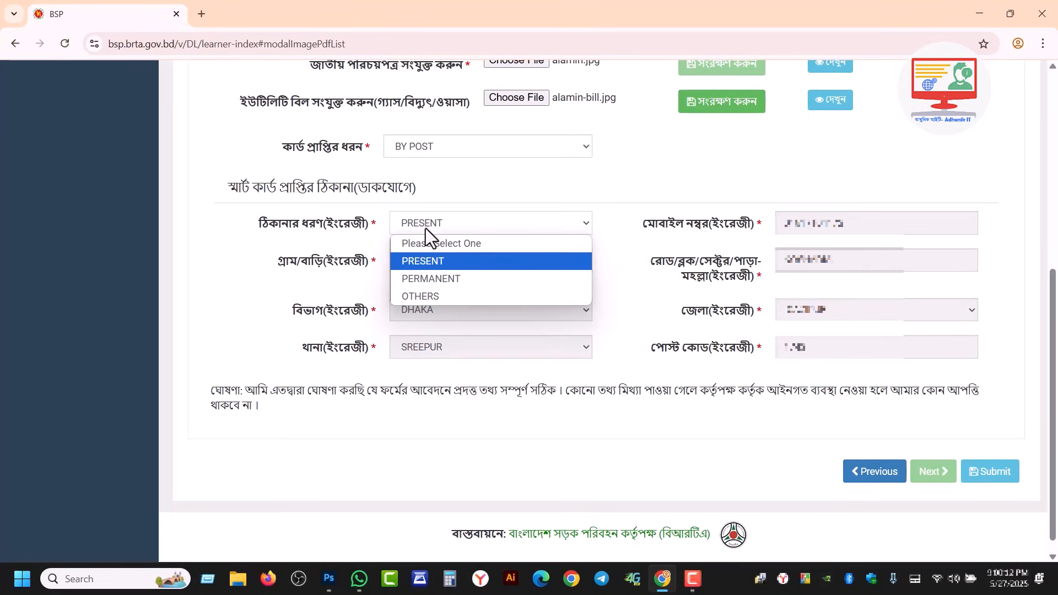
{"action": "left_click", "coordinate": [452, 280]}
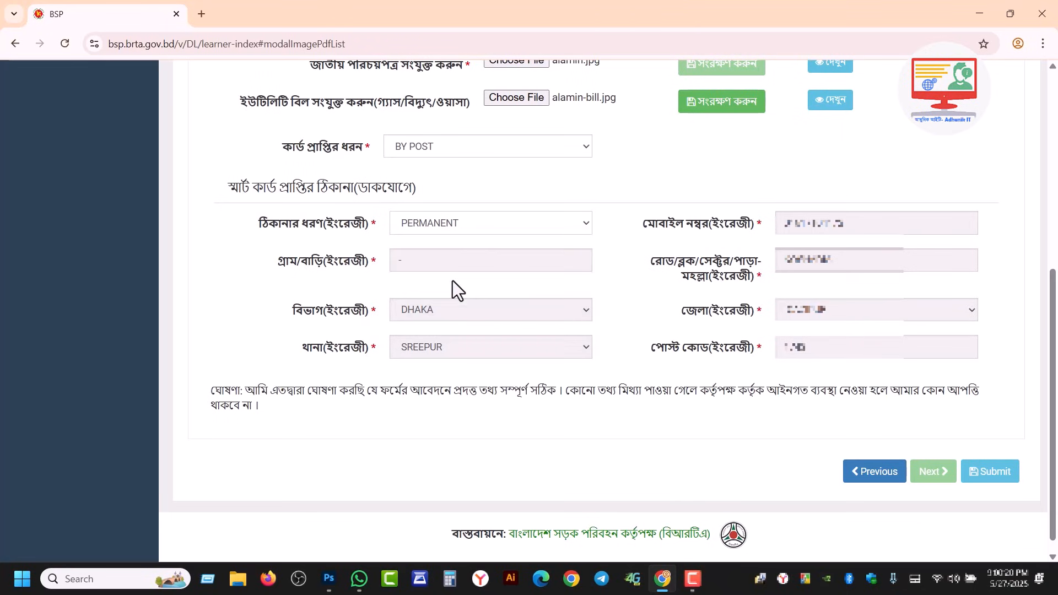
{"action": "left_click", "coordinate": [453, 223]}
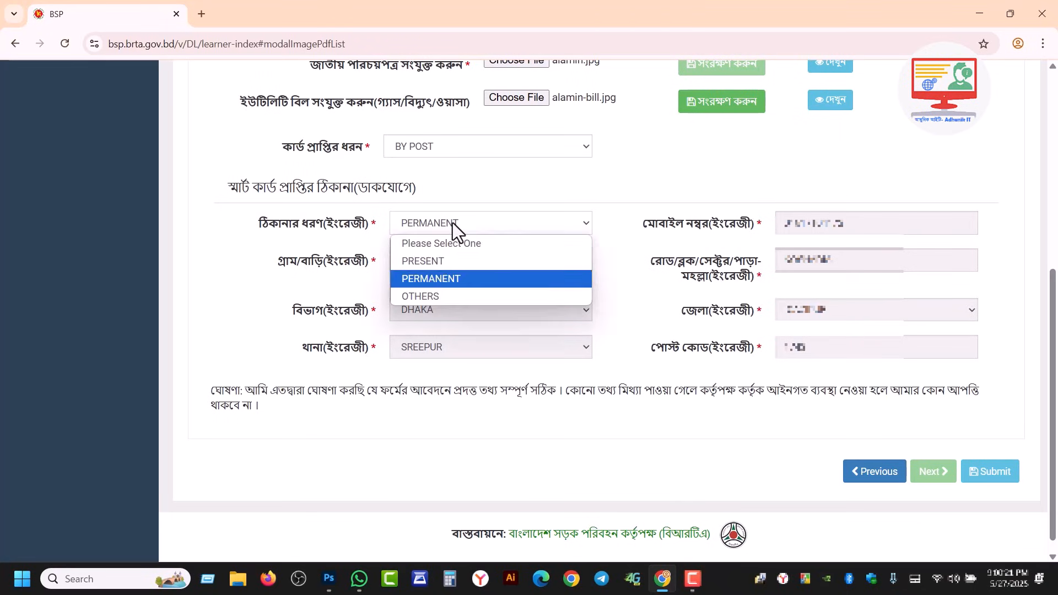
{"action": "left_click", "coordinate": [440, 260]}
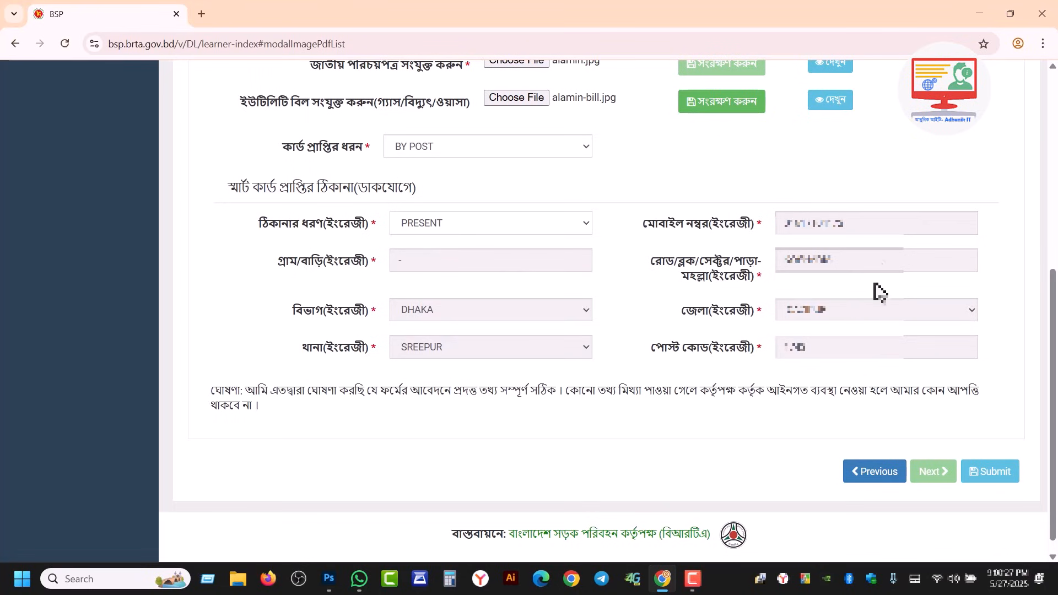
Step: Submit the application and bring up the fee table showing 518 and 230 taka, totalling 748
{"action": "left_click", "coordinate": [996, 475]}
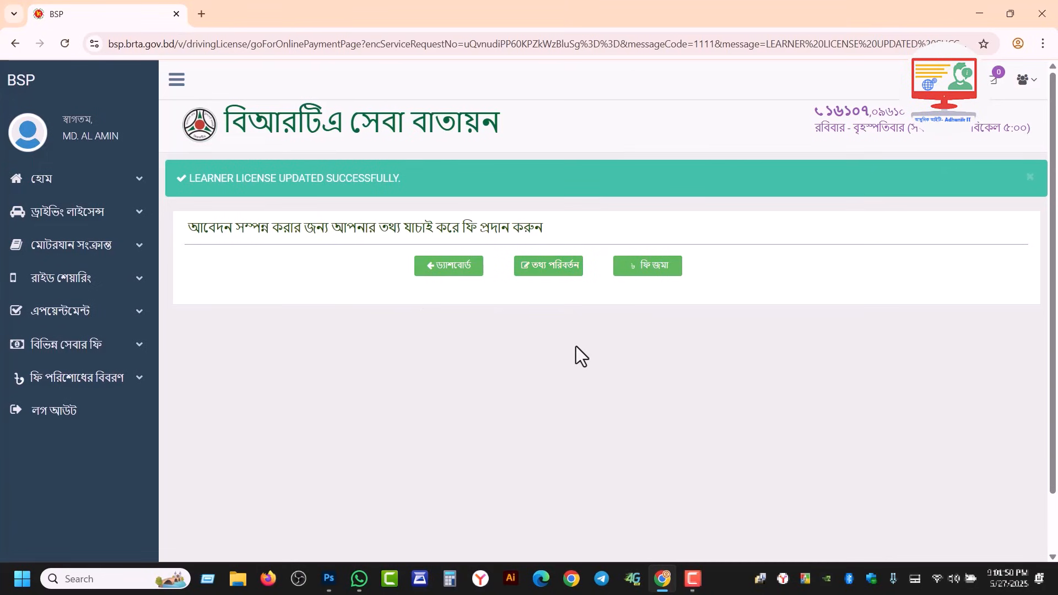
{"action": "left_click", "coordinate": [651, 271]}
{"action": "scroll", "coordinate": [767, 332], "scroll_direction": "down", "scroll_amount": 1}
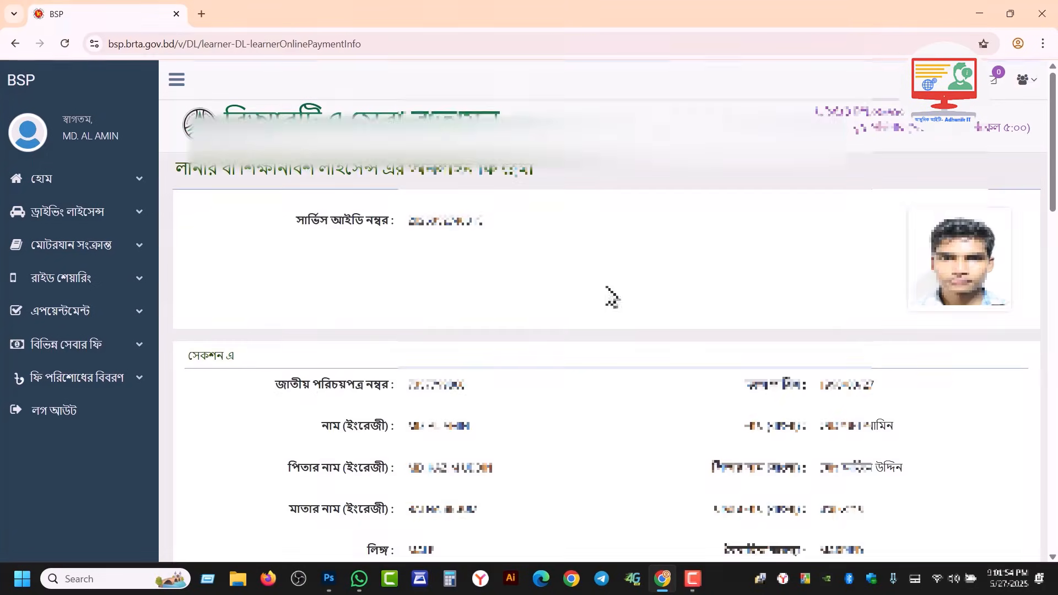
{"action": "scroll", "coordinate": [577, 355], "scroll_direction": "down", "scroll_amount": 12}
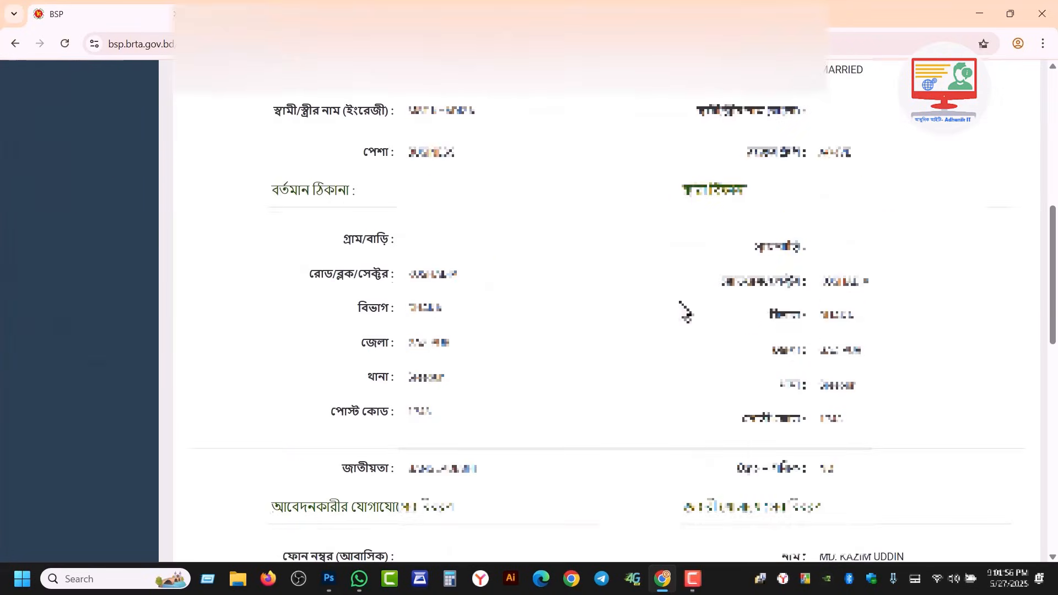
{"action": "scroll", "coordinate": [686, 313], "scroll_direction": "down", "scroll_amount": 8}
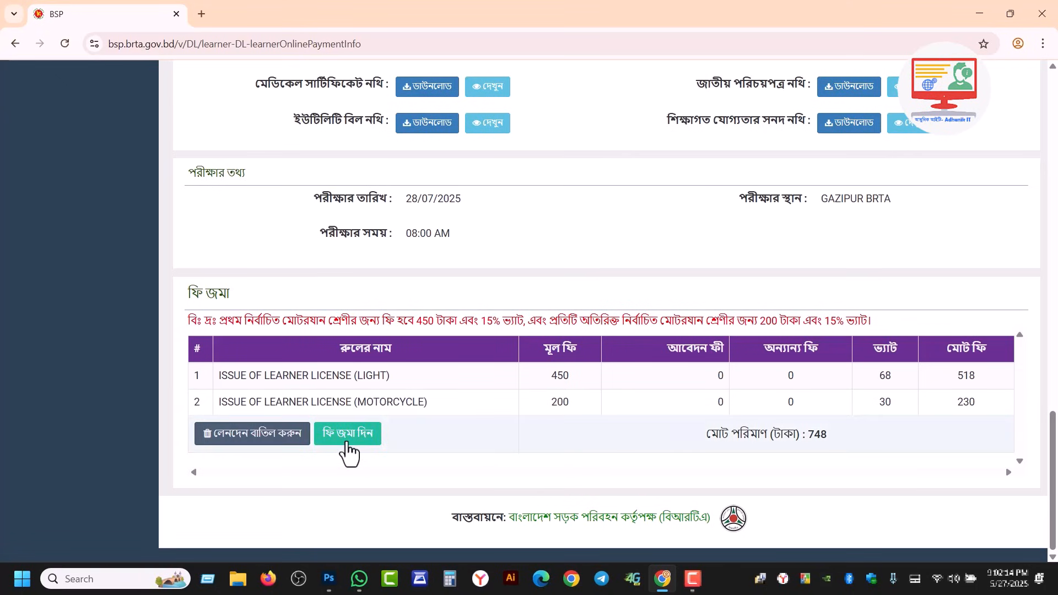
Step: Pay the 748 taka fee via bKash, confirming the mobile number and agreeing to the terms
{"action": "left_click", "coordinate": [333, 443]}
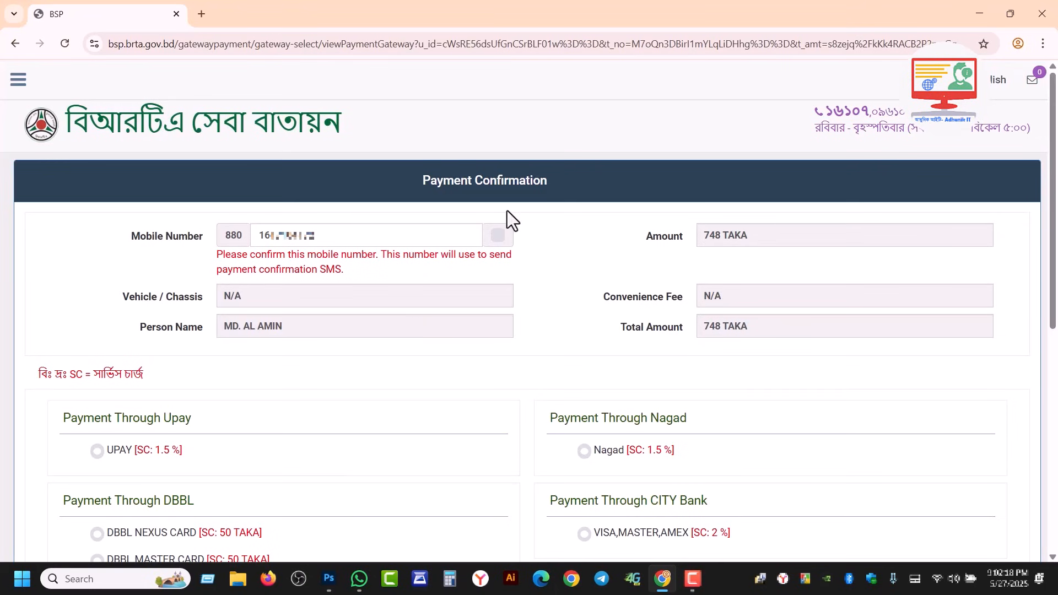
{"action": "left_click", "coordinate": [499, 237]}
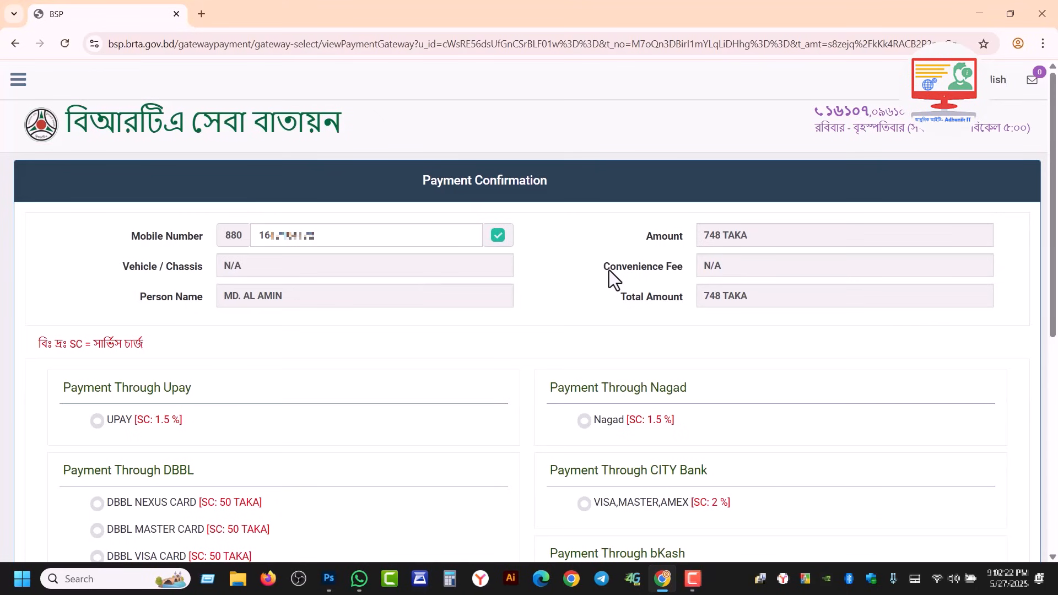
{"action": "scroll", "coordinate": [606, 342], "scroll_direction": "down", "scroll_amount": 1}
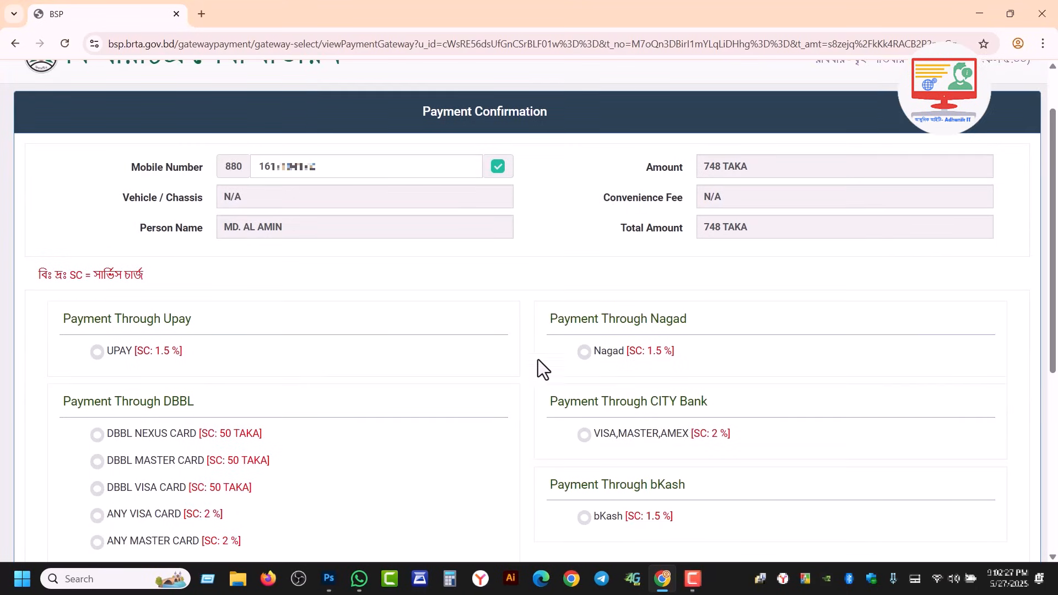
{"action": "scroll", "coordinate": [523, 375], "scroll_direction": "down", "scroll_amount": 1}
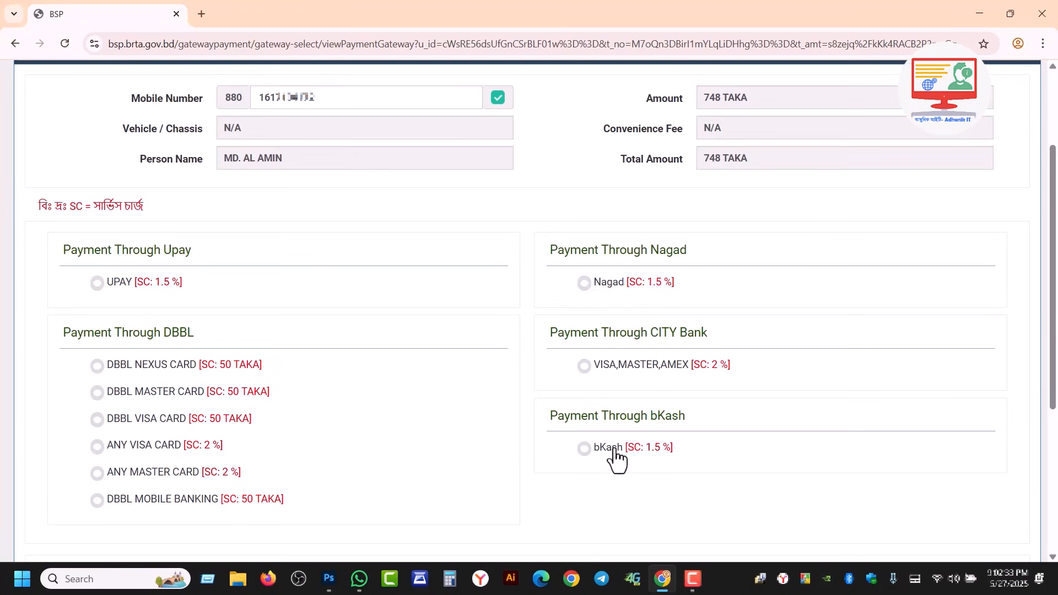
{"action": "left_click", "coordinate": [585, 449]}
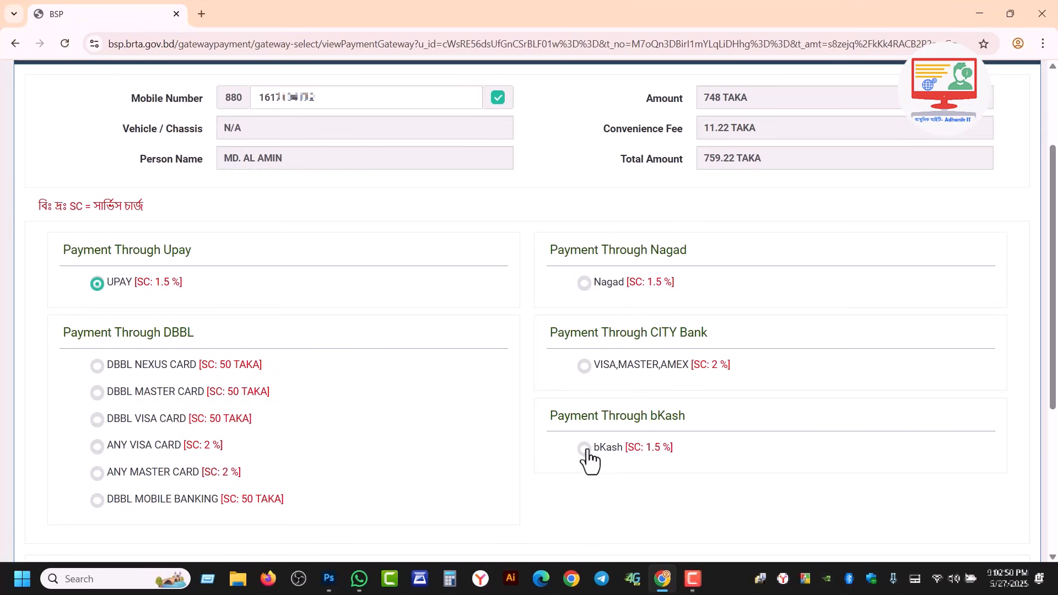
{"action": "left_click", "coordinate": [585, 449]}
{"action": "scroll", "coordinate": [556, 457], "scroll_direction": "down", "scroll_amount": 2}
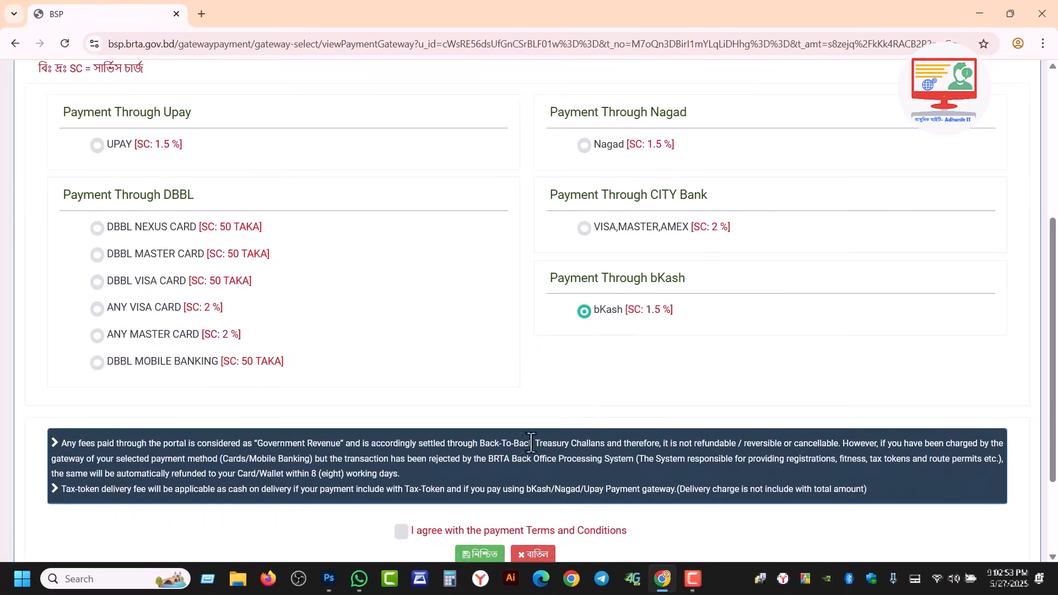
{"action": "scroll", "coordinate": [523, 441], "scroll_direction": "down", "scroll_amount": 1}
{"action": "left_click", "coordinate": [401, 464]}
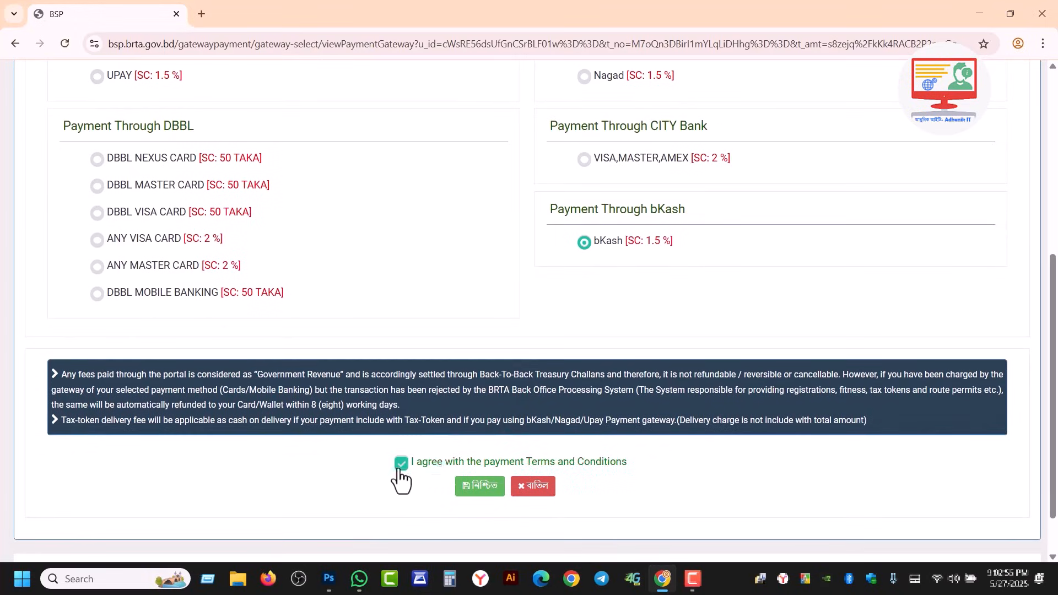
{"action": "left_click", "coordinate": [478, 489]}
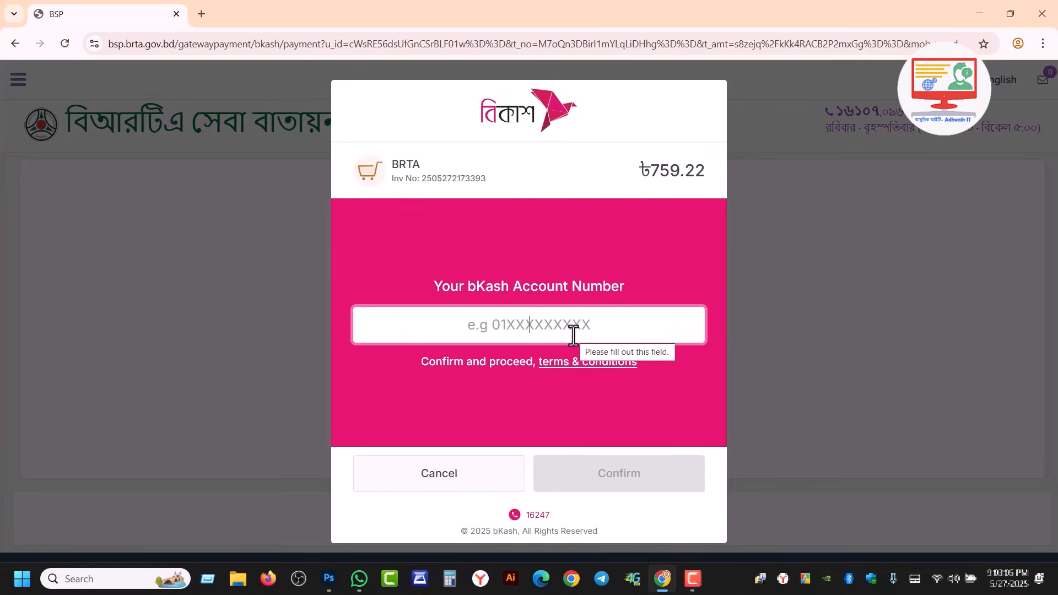
Step: Enter the bKash account number, SMS verification code and PIN to authorise the 759.22 taka payment
{"action": "type", "text": "019XXXXXXXX"}
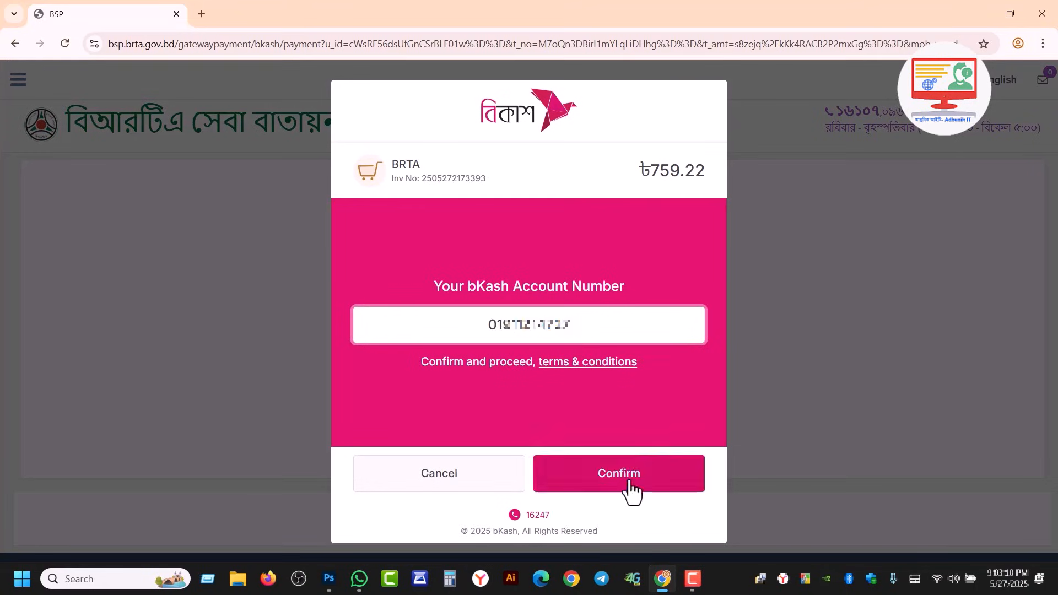
{"action": "left_click", "coordinate": [631, 491]}
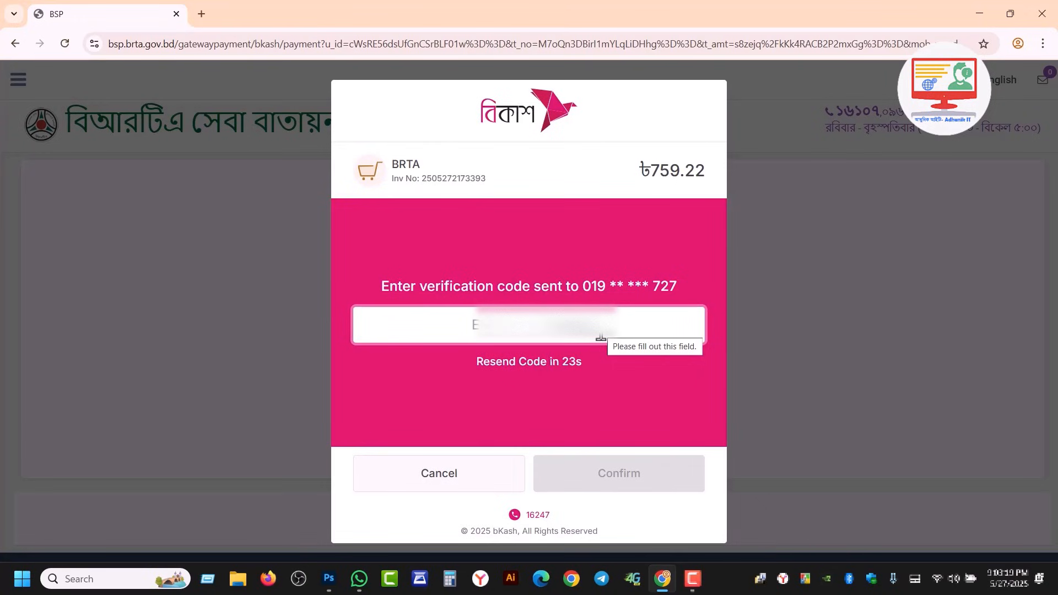
{"action": "type", "text": "*"}
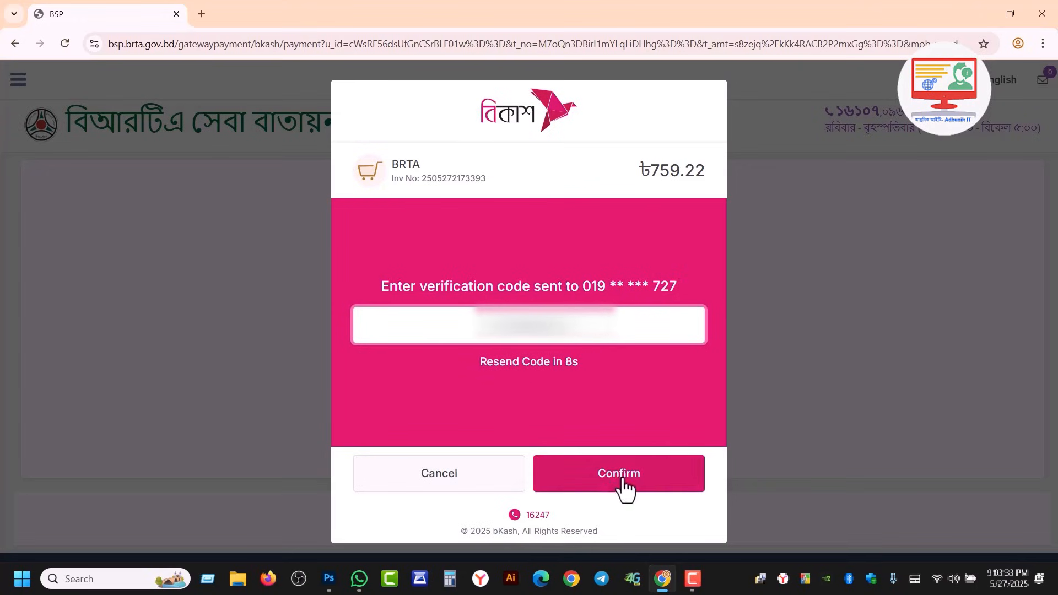
{"action": "left_click", "coordinate": [622, 480]}
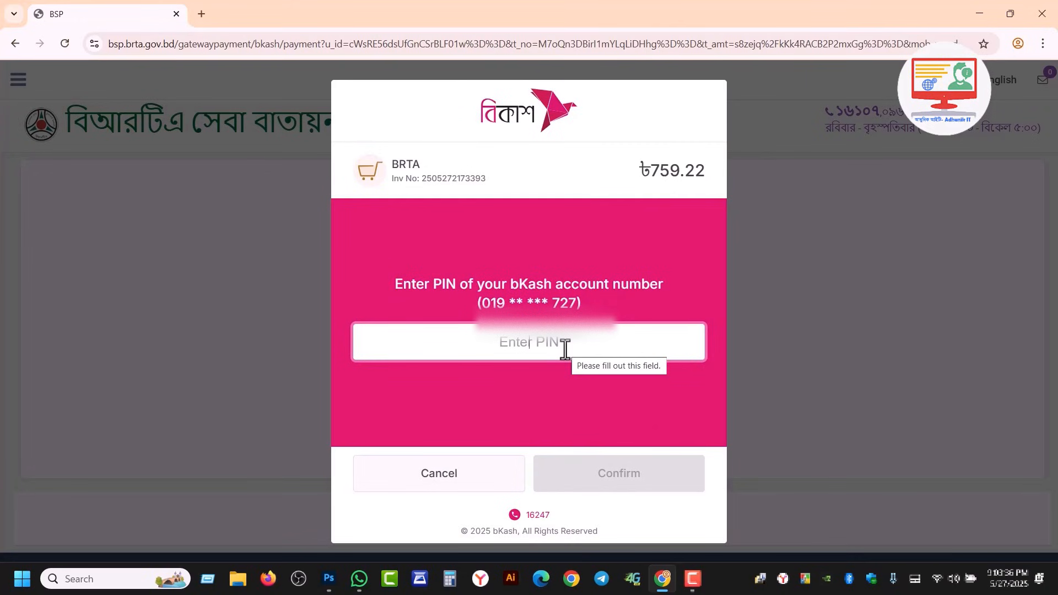
{"action": "type", "text": "*****"}
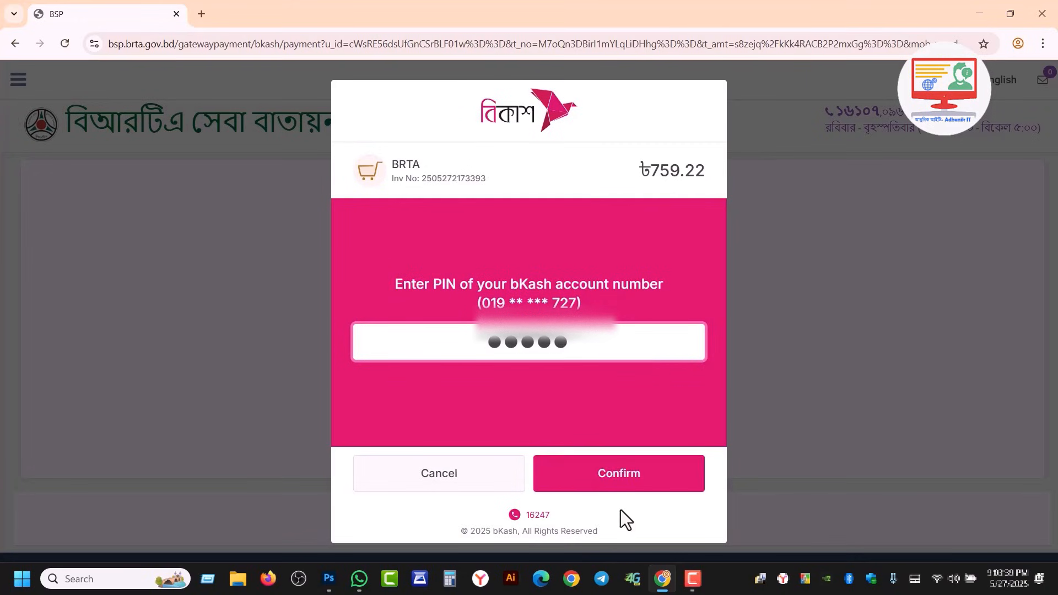
{"action": "left_click", "coordinate": [615, 488]}
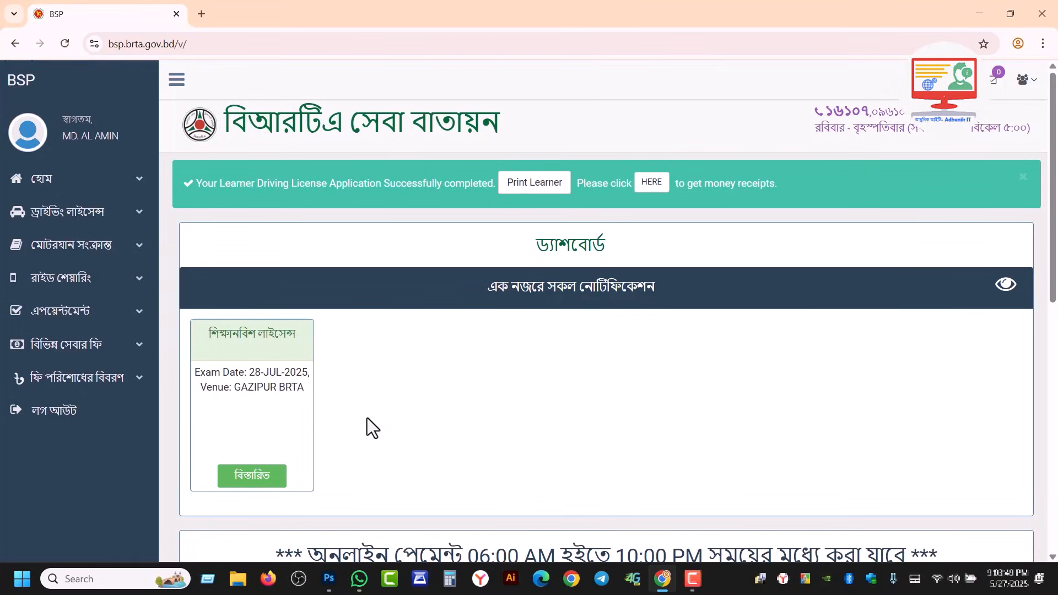
Step: Open the application details and launch the printable learner licence PDF for LIGHT and MOTORCYCLE
{"action": "left_click", "coordinate": [253, 476]}
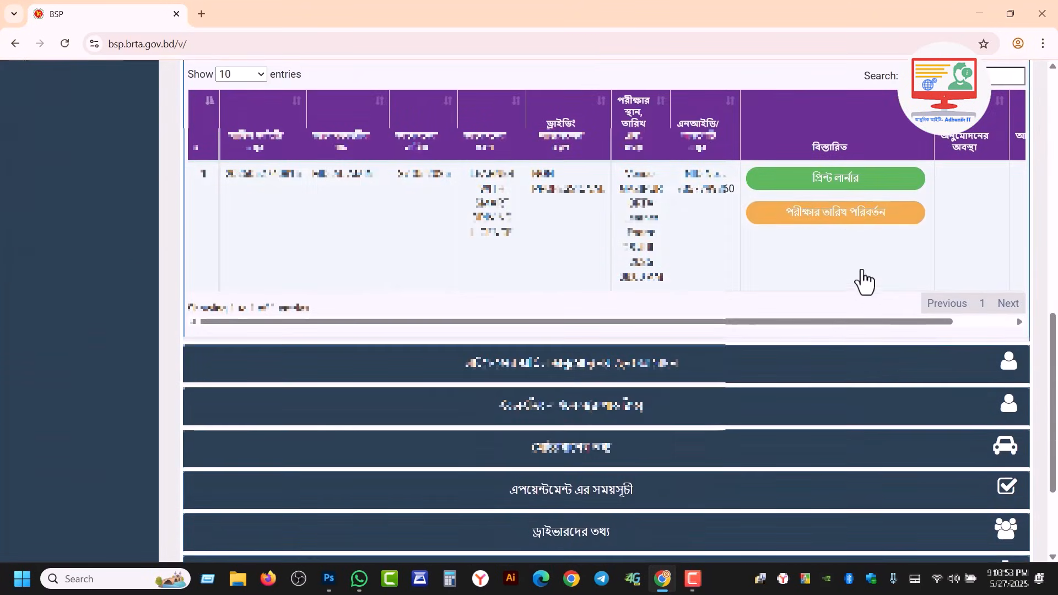
{"action": "left_click", "coordinate": [838, 187]}
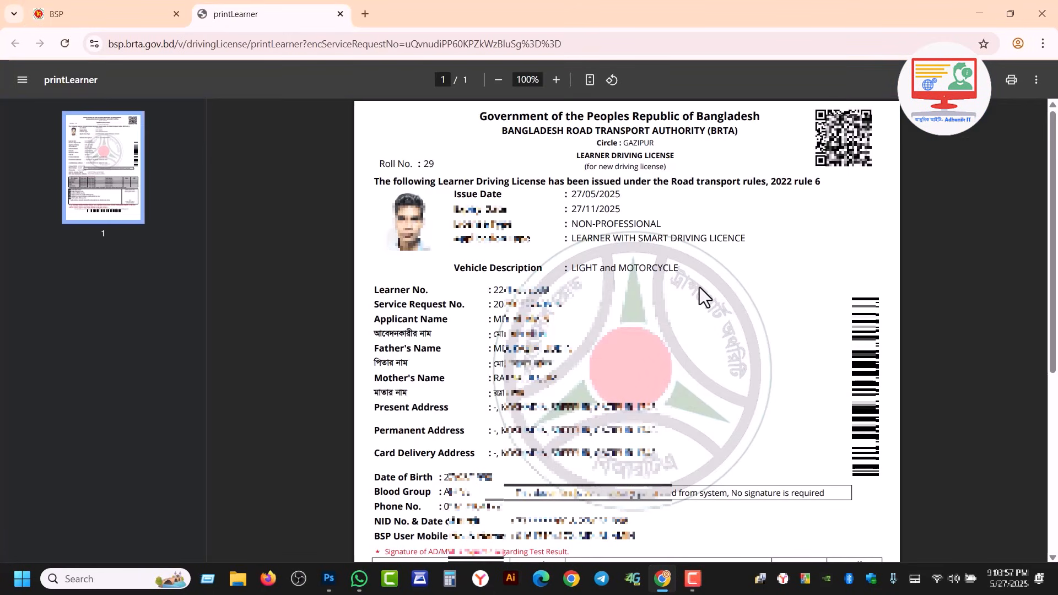